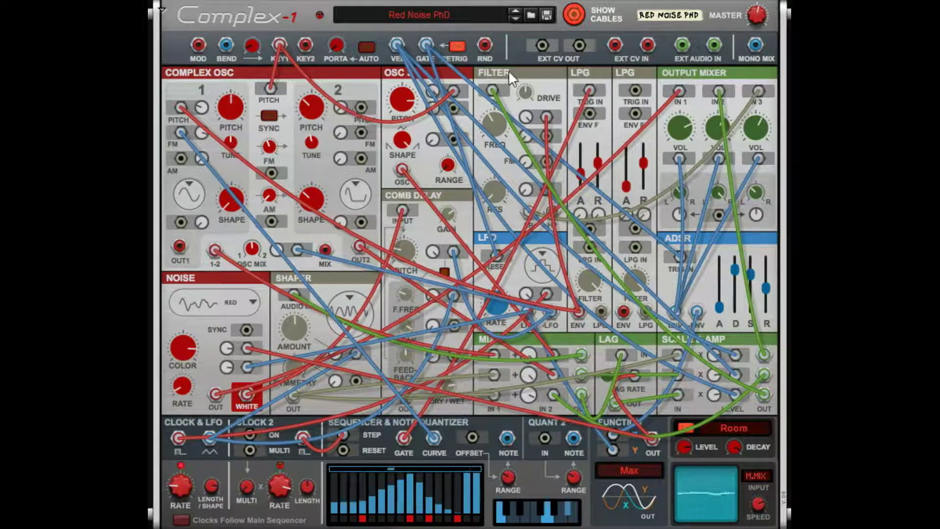
Reset the Complex-1 device to its initial patch, keeping the cables shown.
{"action": "left_click", "coordinate": [572, 15]}
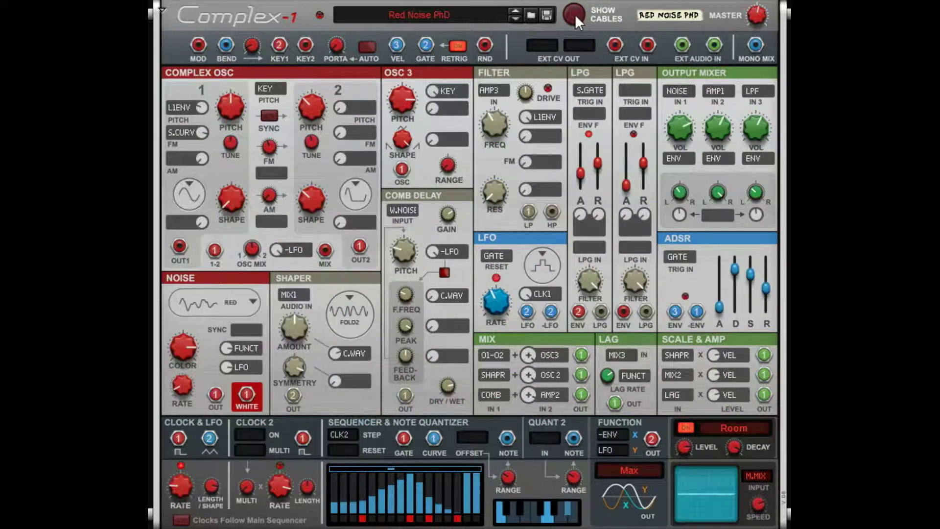
{"action": "left_click", "coordinate": [573, 15]}
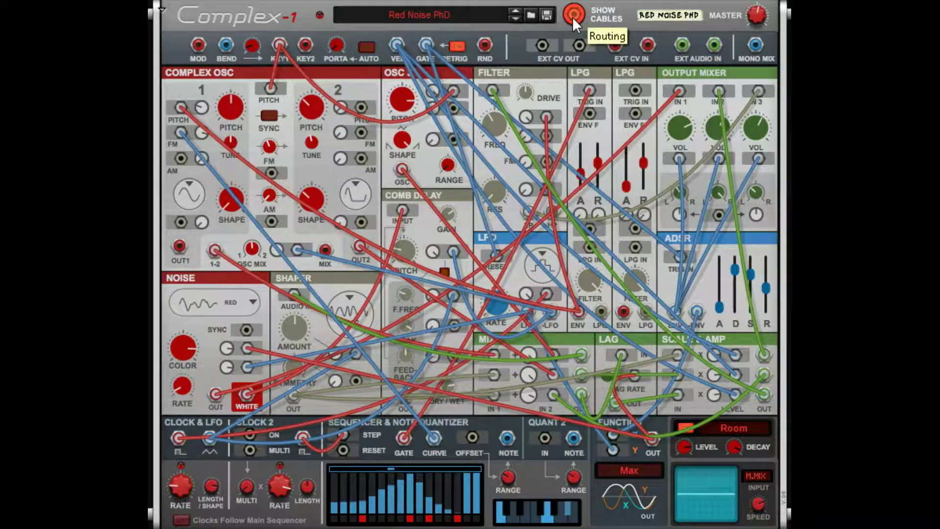
{"action": "right_click", "coordinate": [602, 13]}
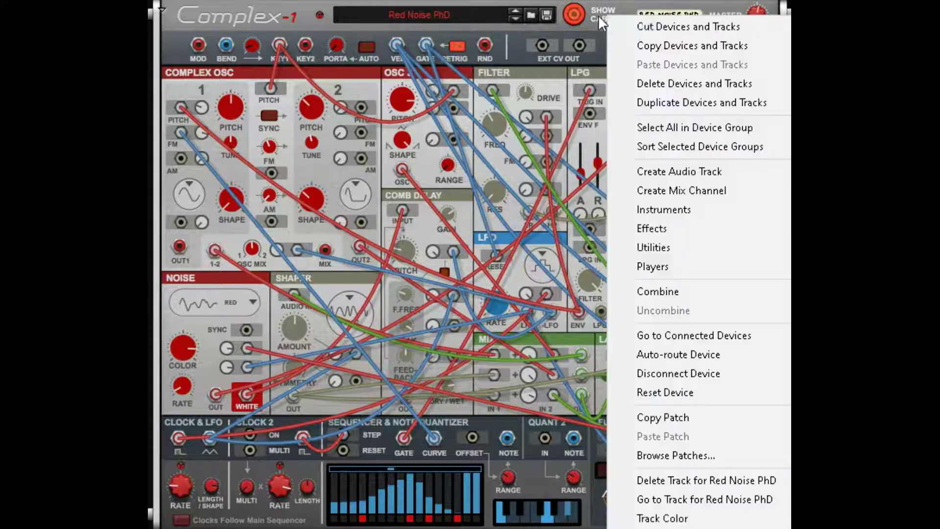
{"action": "left_click", "coordinate": [665, 390]}
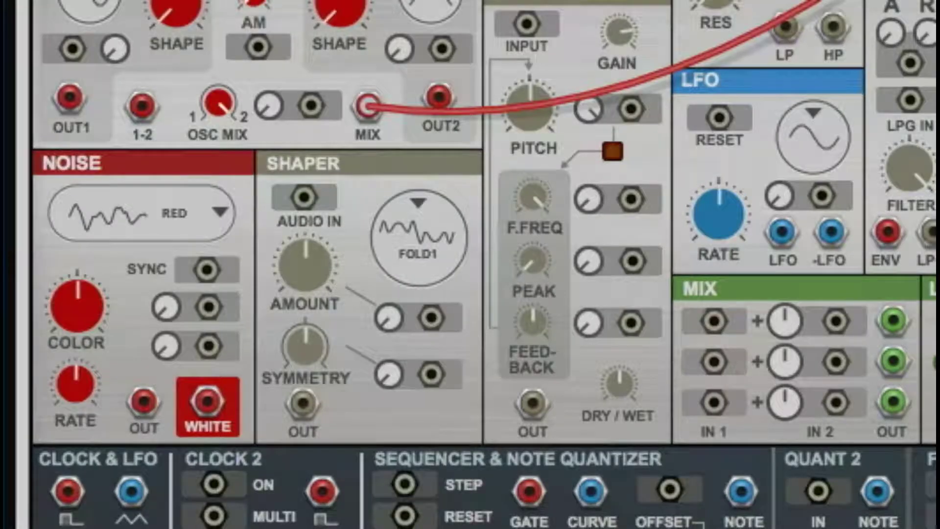
{"action": "left_click", "coordinate": [201, 229]}
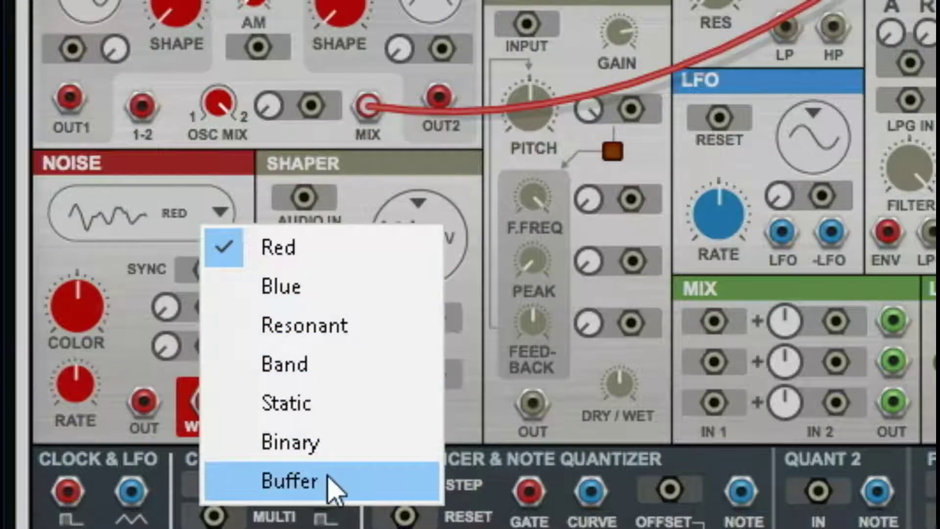
{"action": "left_click", "coordinate": [231, 201]}
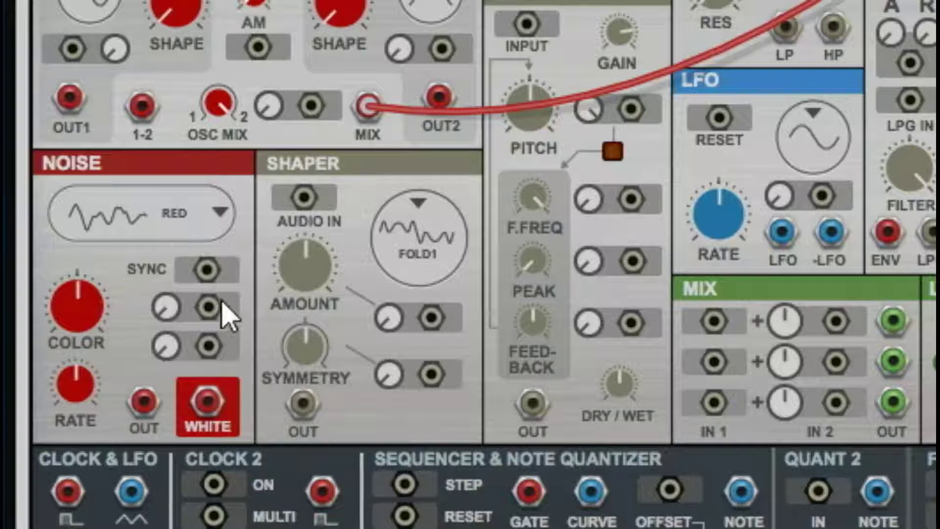
{"action": "left_click", "coordinate": [208, 229]}
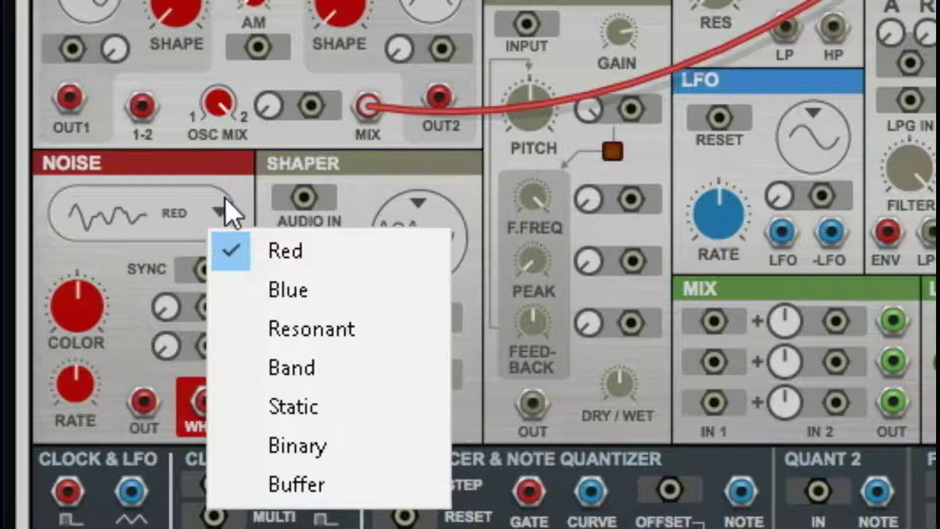
{"action": "left_click", "coordinate": [243, 200]}
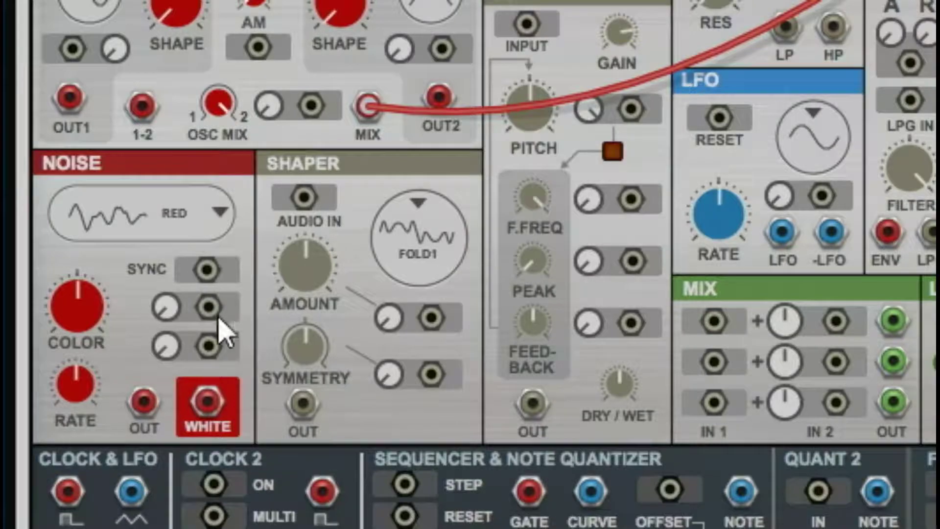
Patch the Noise module's White output into IN 1 of the output mixer.
{"action": "left_click_drag", "start_coordinate": [144, 402], "coordinate": [172, 411]}
{"action": "left_click_drag", "start_coordinate": [229, 399], "coordinate": [219, 395]}
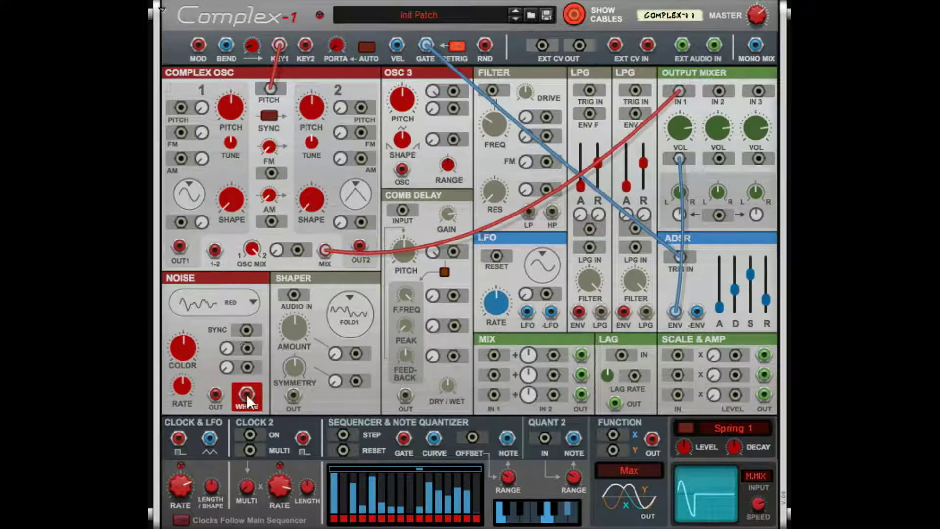
{"action": "mouse_move", "coordinate": [246, 394]}
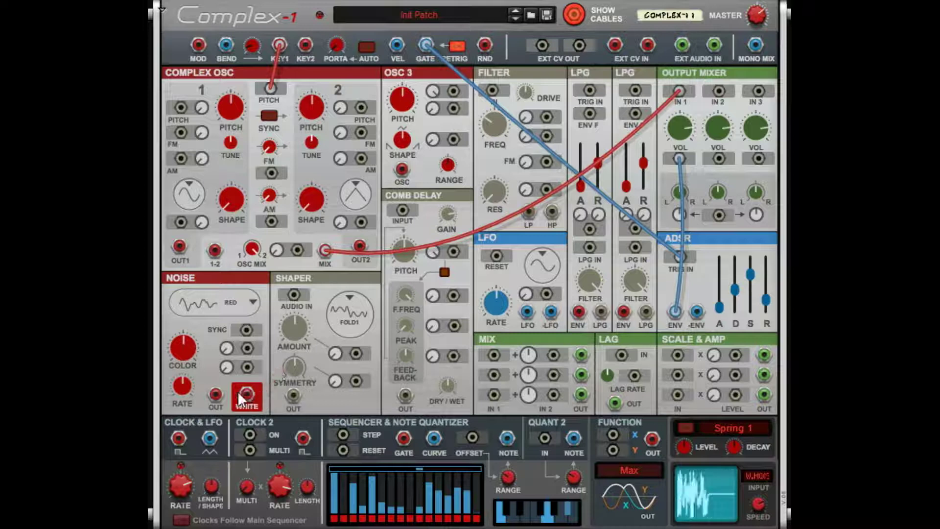
{"action": "left_click_drag", "start_coordinate": [247, 389], "coordinate": [684, 97]}
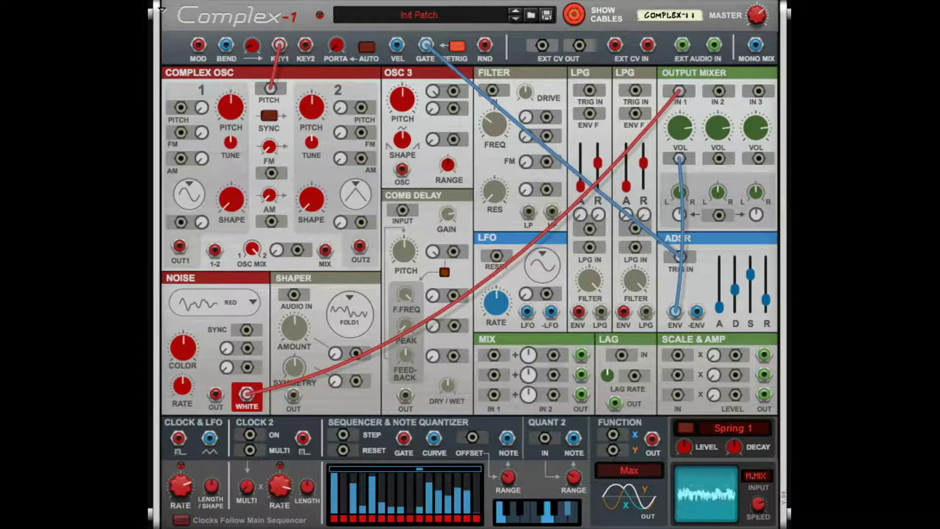
Patch the Noise module's regular OUT into output mixer IN 1 in place of the White output.
{"action": "left_click", "coordinate": [226, 302]}
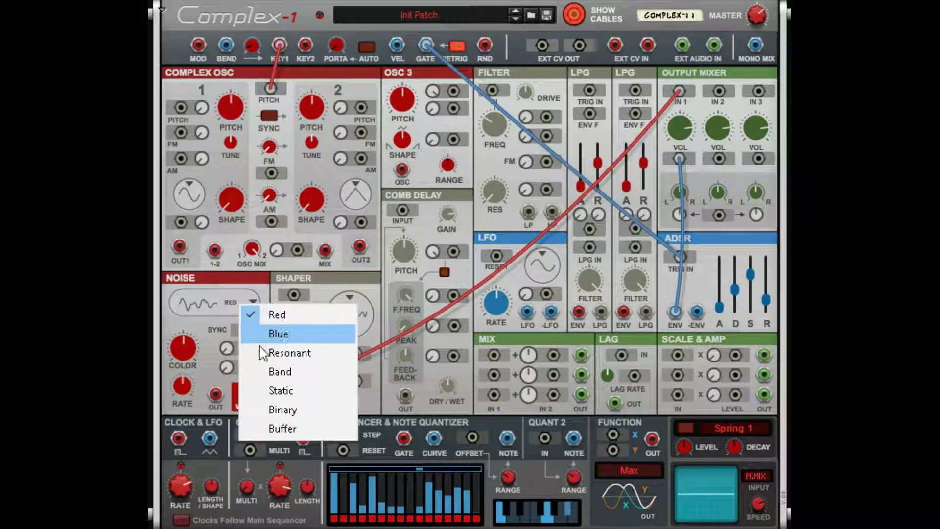
{"action": "left_click", "coordinate": [210, 334]}
{"action": "left_click_drag", "start_coordinate": [219, 398], "coordinate": [216, 395]}
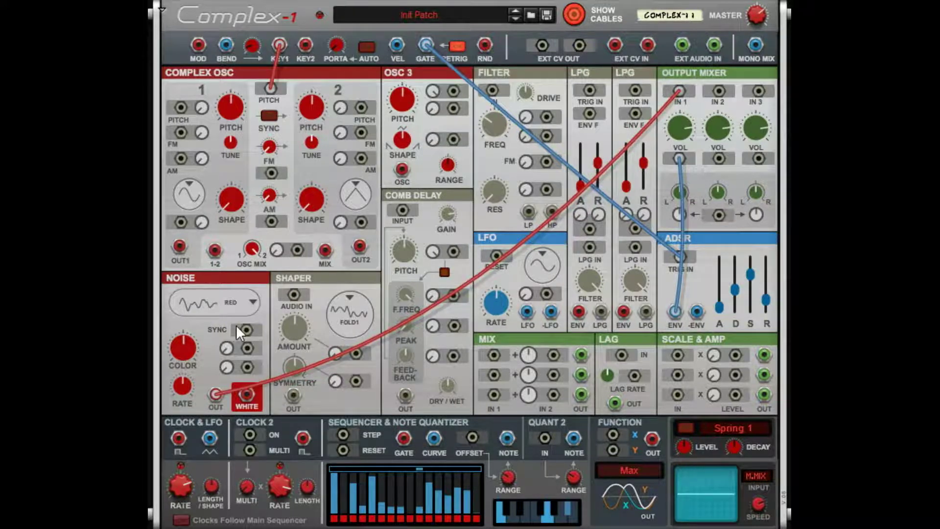
Sweep the Noise module's Color control to hear its range and leave it at maximum.
{"action": "mouse_move", "coordinate": [197, 325]}
{"action": "left_click_drag", "start_coordinate": [197, 325], "coordinate": [307, 201]}
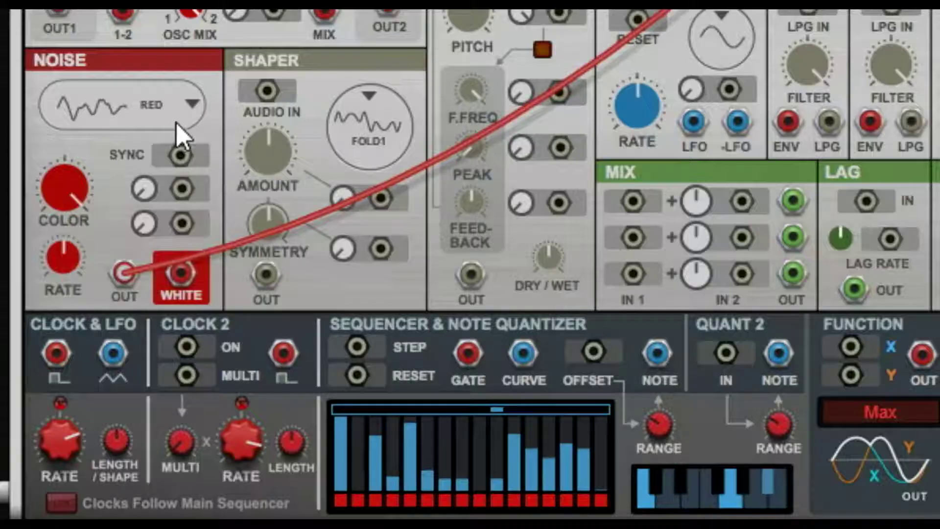
{"action": "left_click_drag", "start_coordinate": [69, 210], "coordinate": [137, 110]}
{"action": "left_click_drag", "start_coordinate": [87, 204], "coordinate": [188, 103]}
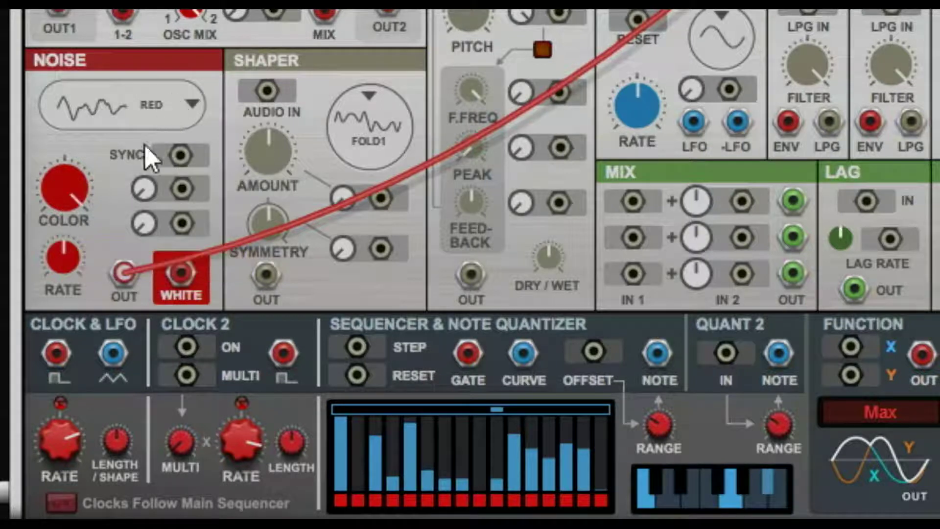
{"action": "left_click_drag", "start_coordinate": [64, 216], "coordinate": [195, 140]}
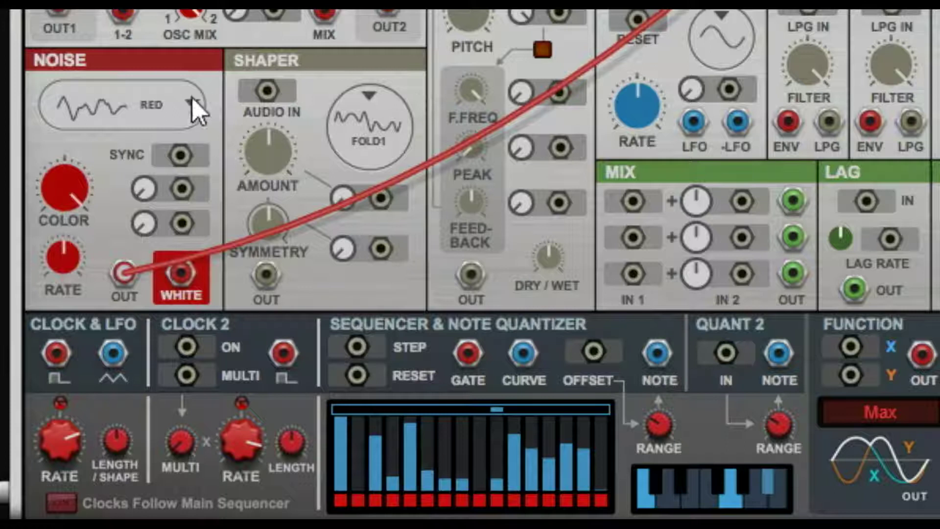
Modulate the Noise Color from the LFO output with a slowed LFO rate and the modulation amount at full.
{"action": "left_click_drag", "start_coordinate": [692, 123], "coordinate": [190, 203]}
{"action": "left_click_drag", "start_coordinate": [644, 109], "coordinate": [631, 227]}
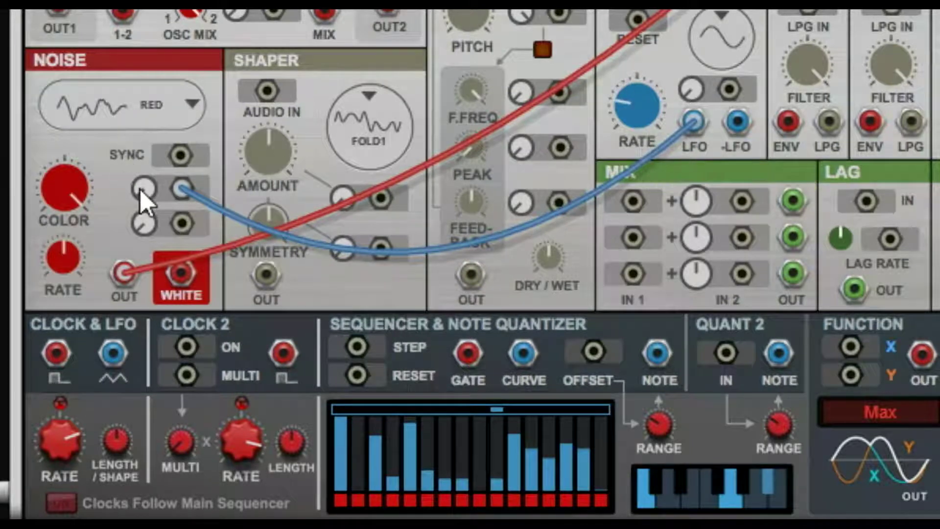
{"action": "left_click_drag", "start_coordinate": [142, 190], "coordinate": [183, 1]}
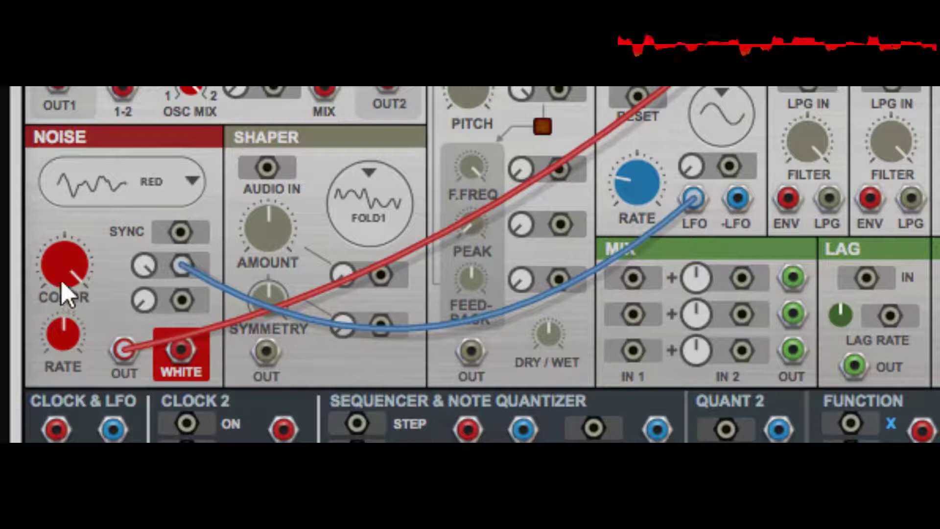
Audition the Blue, Resonant and Band noise types one after another in the Noise module.
{"action": "left_click", "coordinate": [168, 183]}
{"action": "left_click", "coordinate": [216, 241]}
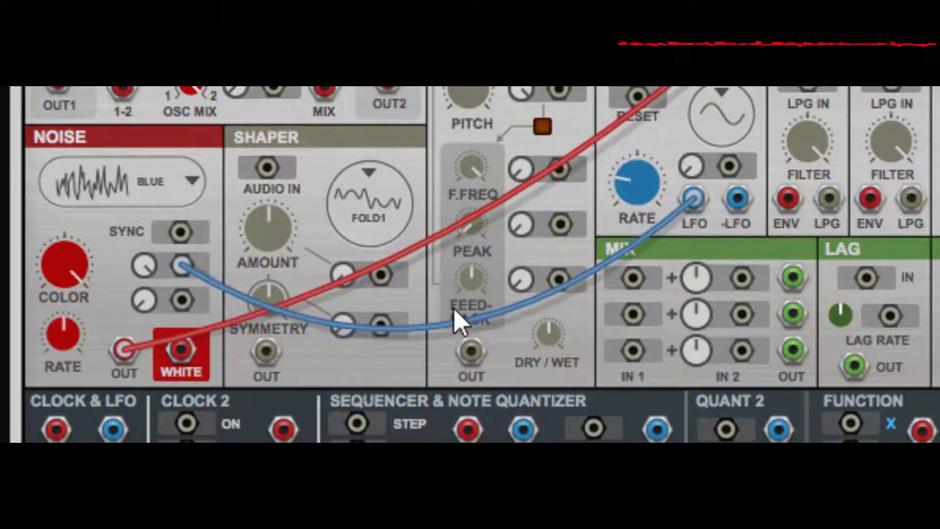
{"action": "left_click", "coordinate": [185, 195]}
{"action": "left_click", "coordinate": [225, 280]}
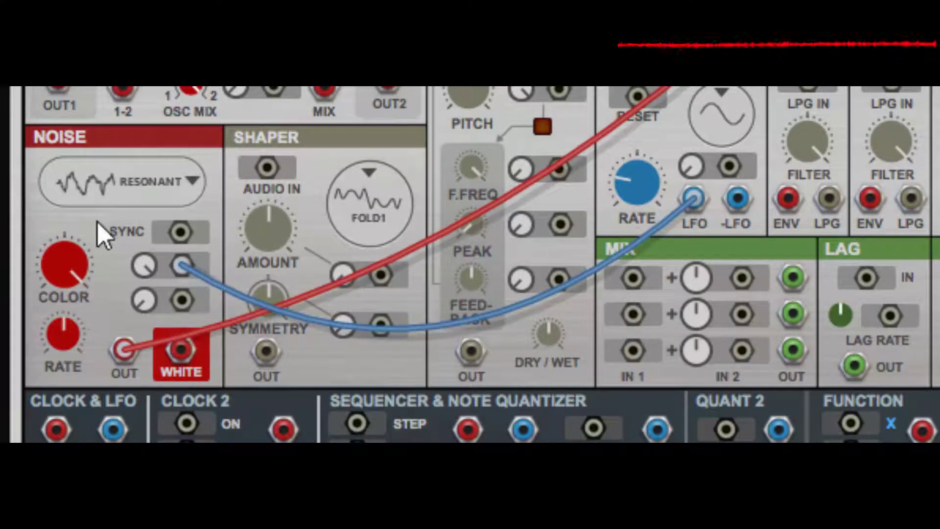
{"action": "left_click", "coordinate": [186, 193]}
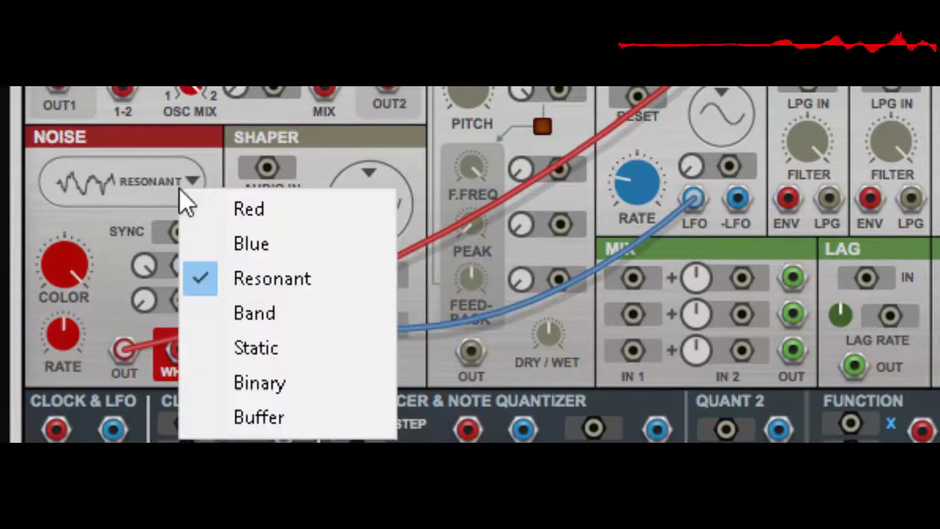
{"action": "left_click", "coordinate": [217, 312]}
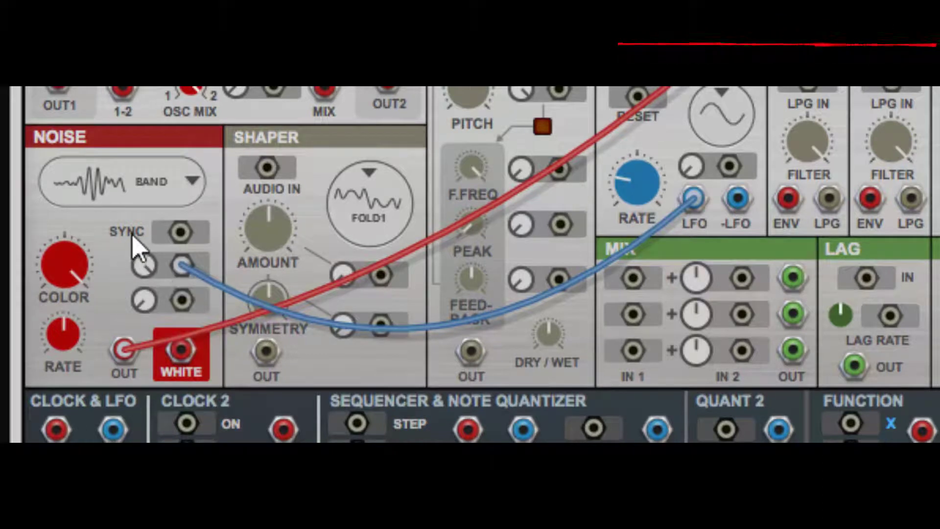
Switch the noise type to Static and slow the LFO rate further.
{"action": "left_click", "coordinate": [149, 194]}
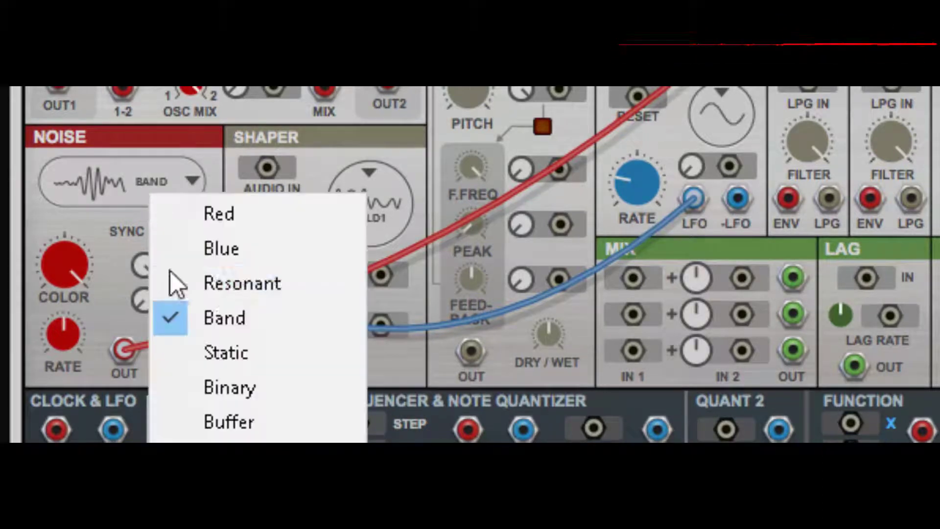
{"action": "left_click", "coordinate": [208, 351]}
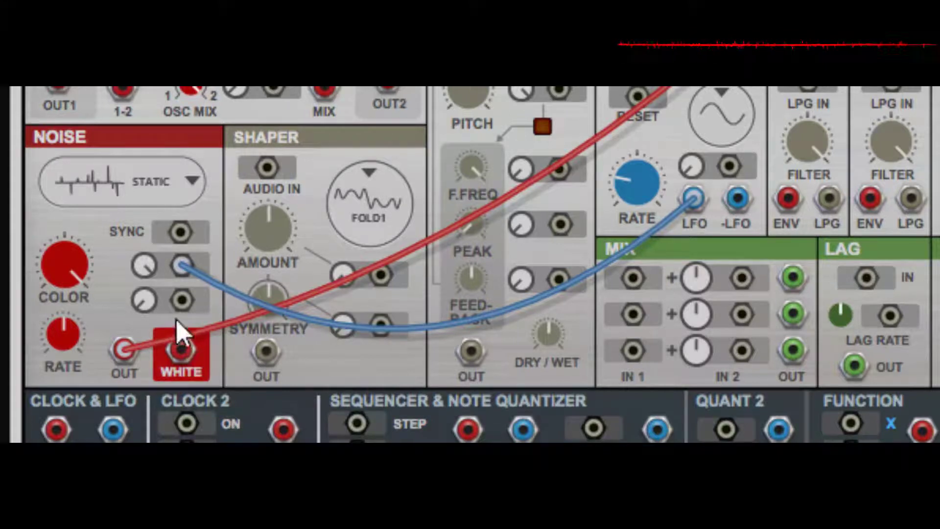
{"action": "left_click_drag", "start_coordinate": [630, 220], "coordinate": [636, 212]}
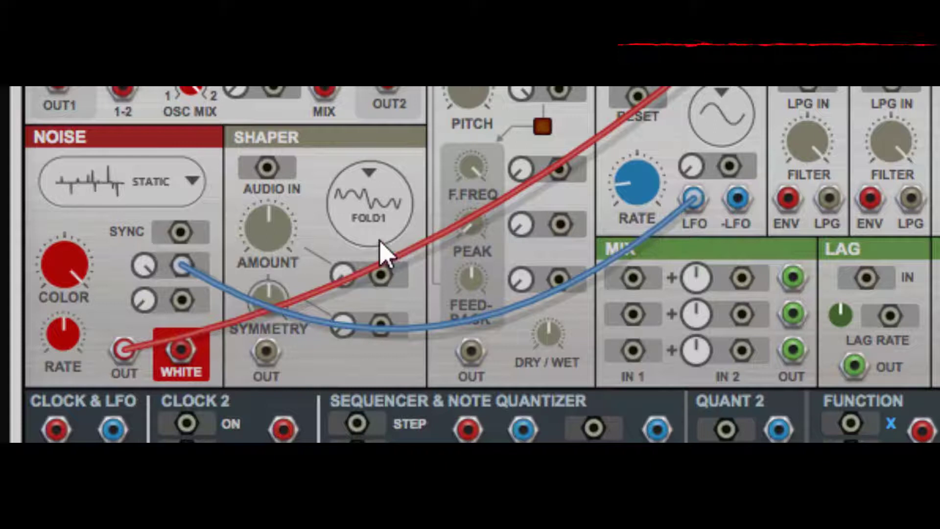
{"action": "left_click_drag", "start_coordinate": [654, 184], "coordinate": [655, 207]}
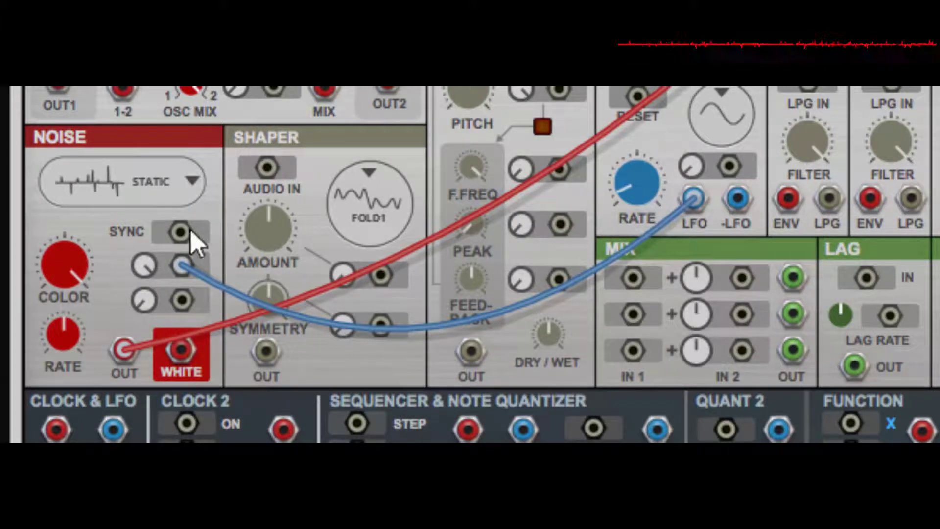
Audition the Binary noise type followed by the Buffer type in the Noise module.
{"action": "left_click", "coordinate": [173, 198]}
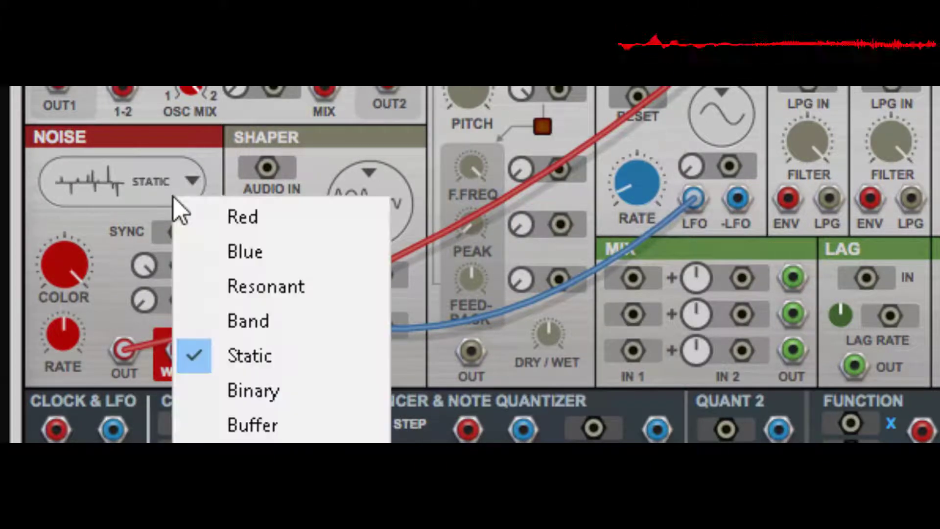
{"action": "left_click", "coordinate": [284, 389]}
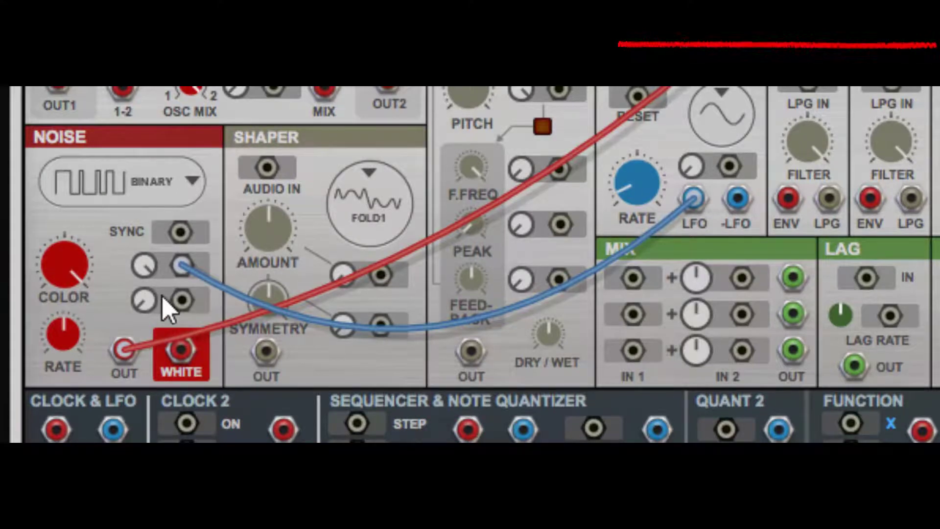
{"action": "left_click", "coordinate": [151, 180]}
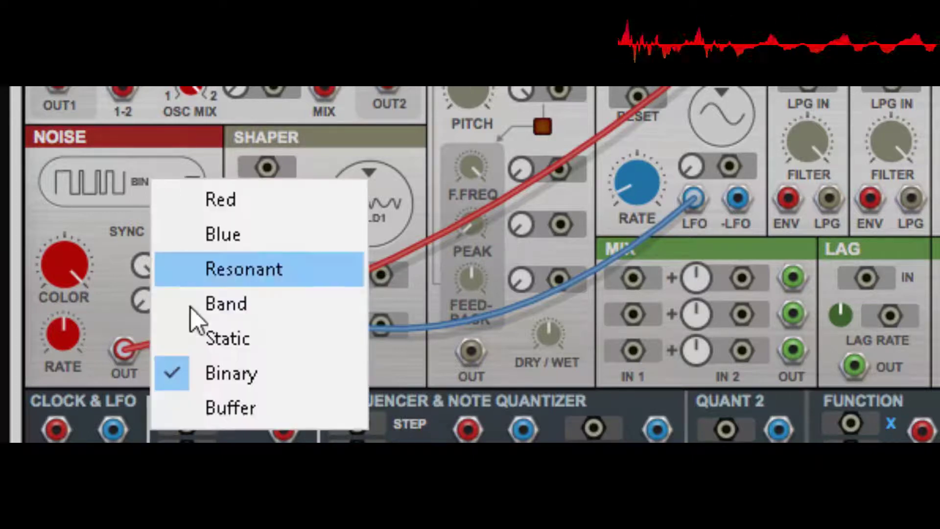
{"action": "left_click", "coordinate": [251, 406]}
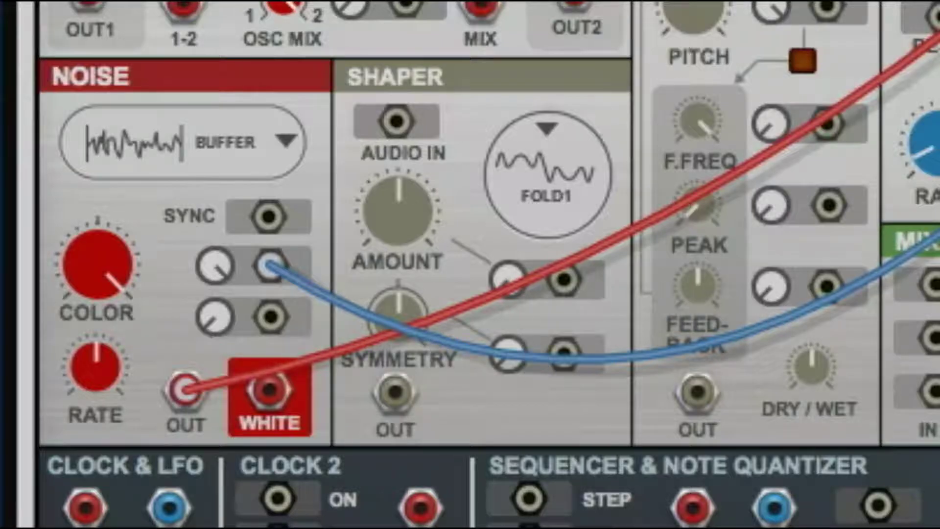
Disconnect the LFO cable from the Noise Color modulation input and patch a control cable into the Noise Sync input.
{"action": "left_click_drag", "start_coordinate": [264, 279], "coordinate": [330, 241]}
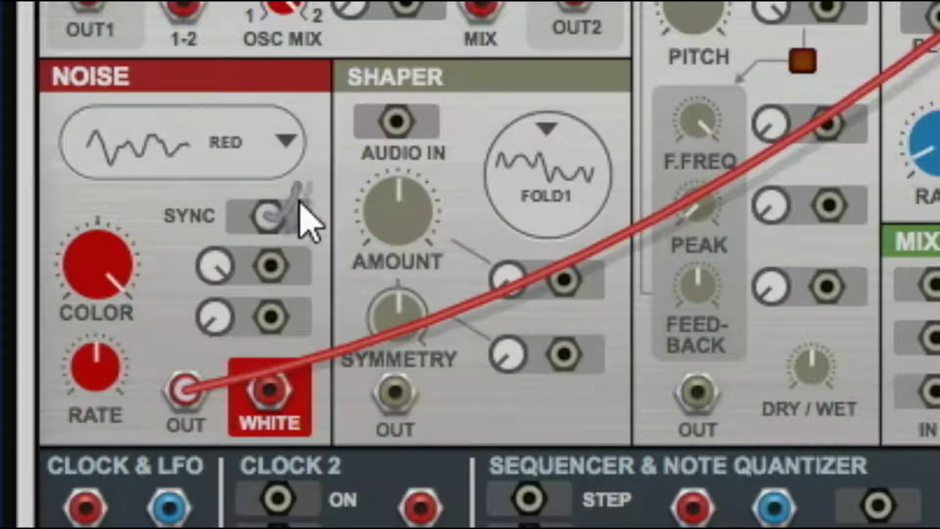
{"action": "left_click_drag", "start_coordinate": [274, 216], "coordinate": [528, 1]}
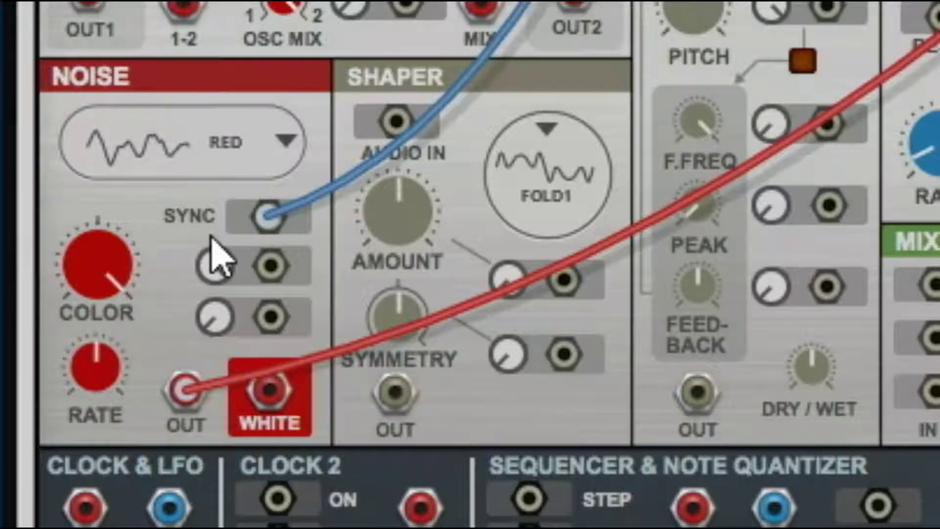
Set the noise type to Buffer and turn down the Noise module's Color and Rate.
{"action": "left_click", "coordinate": [265, 143]}
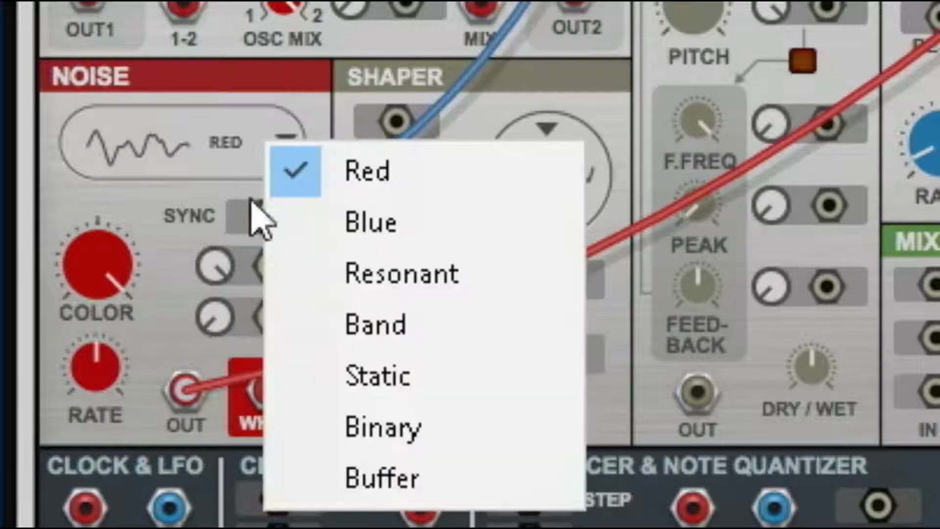
{"action": "left_click", "coordinate": [344, 475]}
{"action": "left_click_drag", "start_coordinate": [122, 274], "coordinate": [161, 528]}
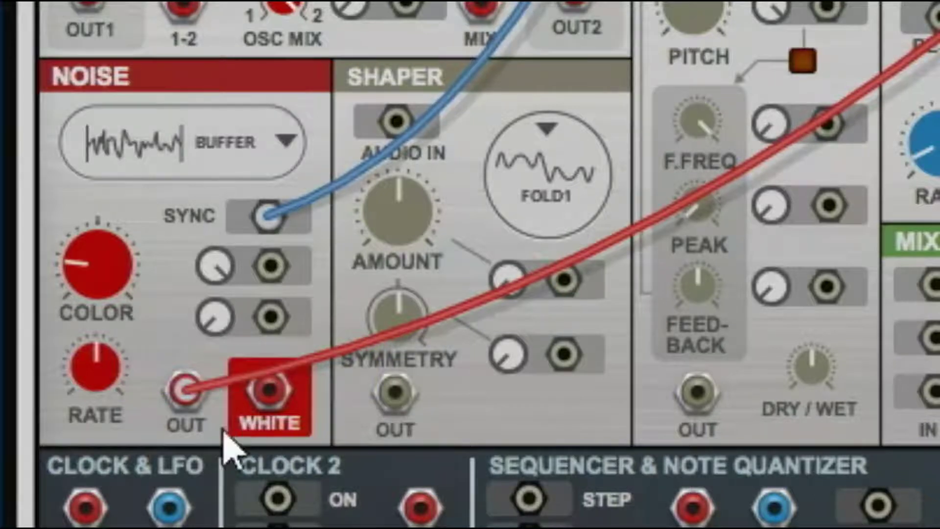
{"action": "left_click_drag", "start_coordinate": [115, 405], "coordinate": [147, 528]}
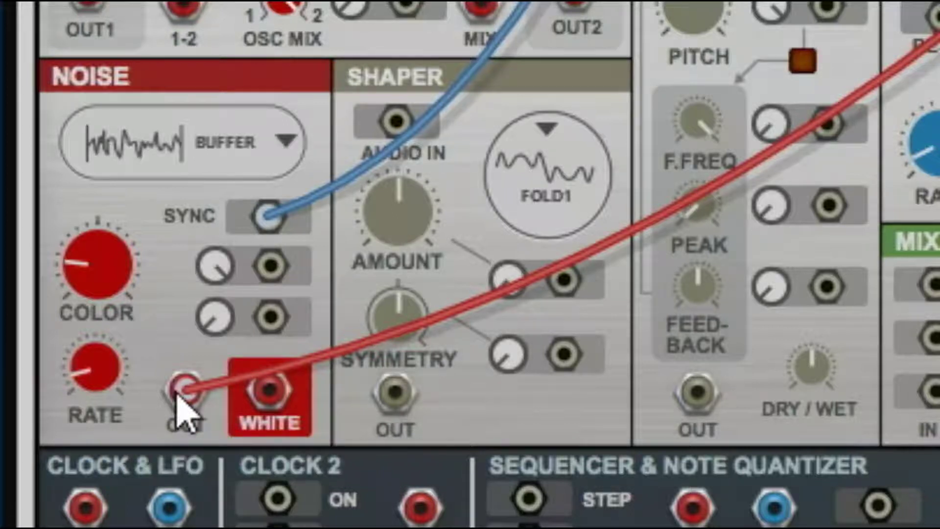
Turn the Noise module's Rate down to minimum and raise its Color to just past the midpoint.
{"action": "left_click_drag", "start_coordinate": [112, 414], "coordinate": [147, 528]}
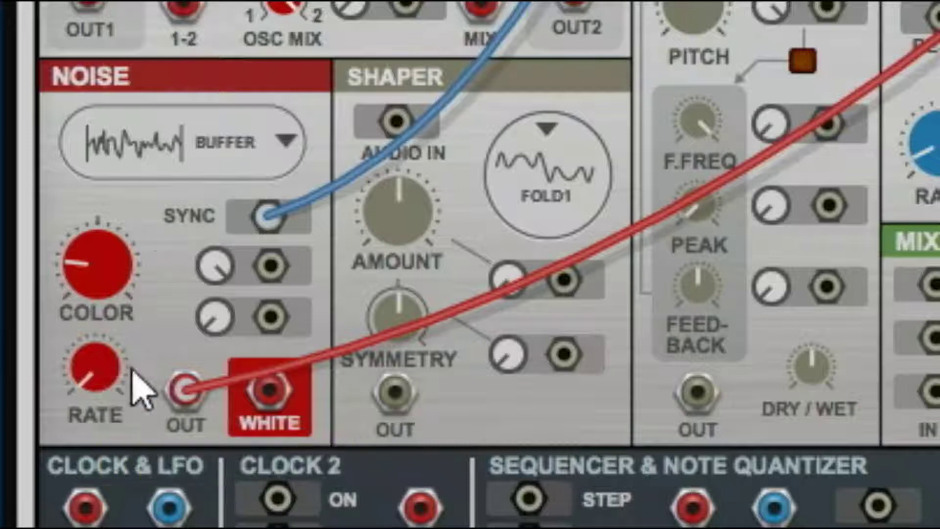
{"action": "left_click_drag", "start_coordinate": [139, 259], "coordinate": [179, 54]}
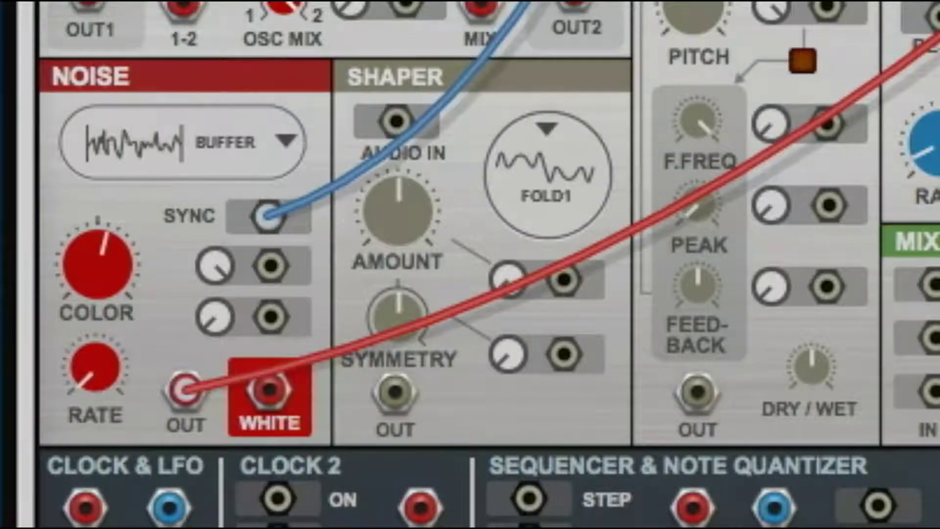
Replace the cable in the Noise Sync input with one from the LFO output, and raise the Noise Rate to about halfway.
{"action": "left_click_drag", "start_coordinate": [269, 224], "coordinate": [347, 216]}
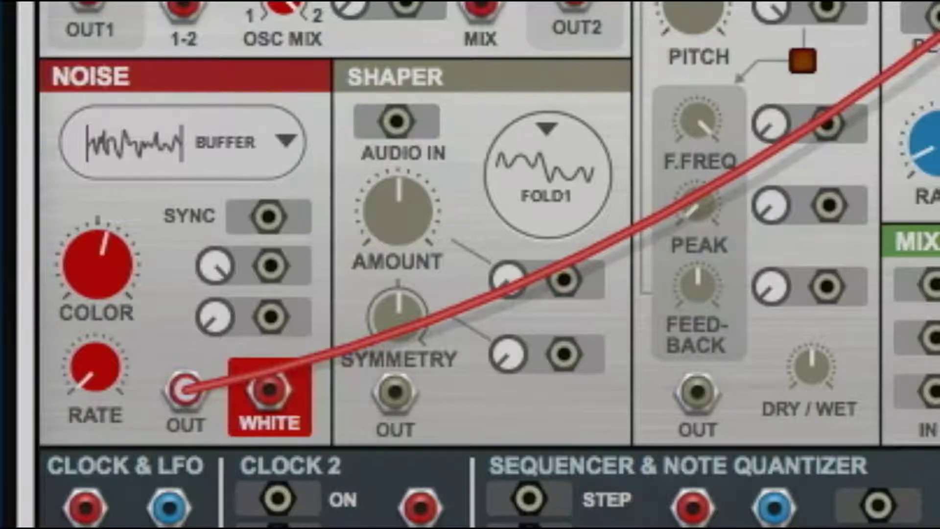
{"action": "left_click_drag", "start_coordinate": [935, 245], "coordinate": [274, 220]}
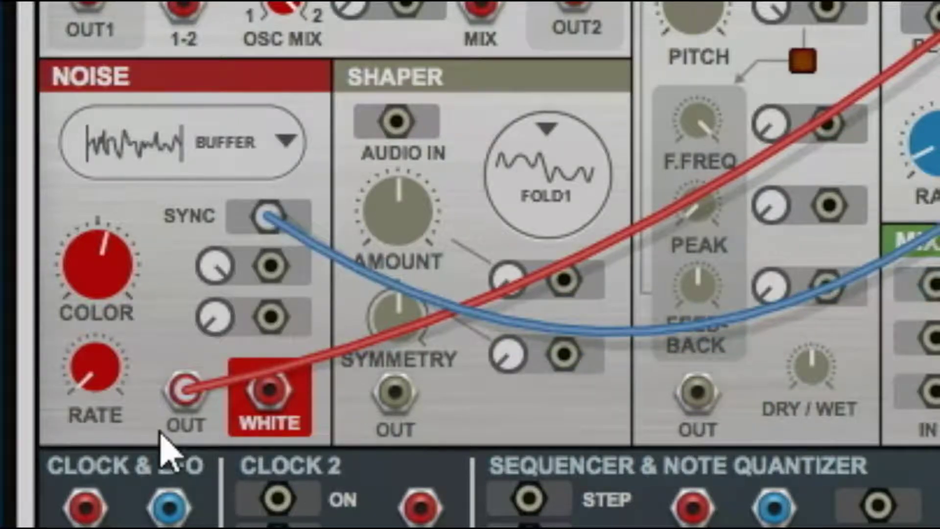
{"action": "left_click_drag", "start_coordinate": [113, 401], "coordinate": [212, 81]}
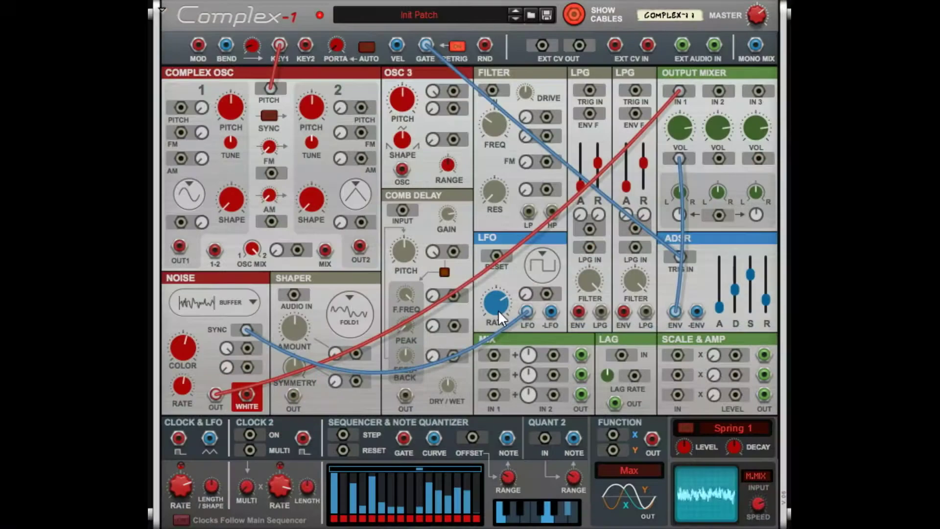
Slow the LFO rate to about halfway and disconnect the LFO cable from the Noise Sync input.
{"action": "mouse_move", "coordinate": [499, 331]}
{"action": "left_click_drag", "start_coordinate": [498, 331], "coordinate": [498, 353]}
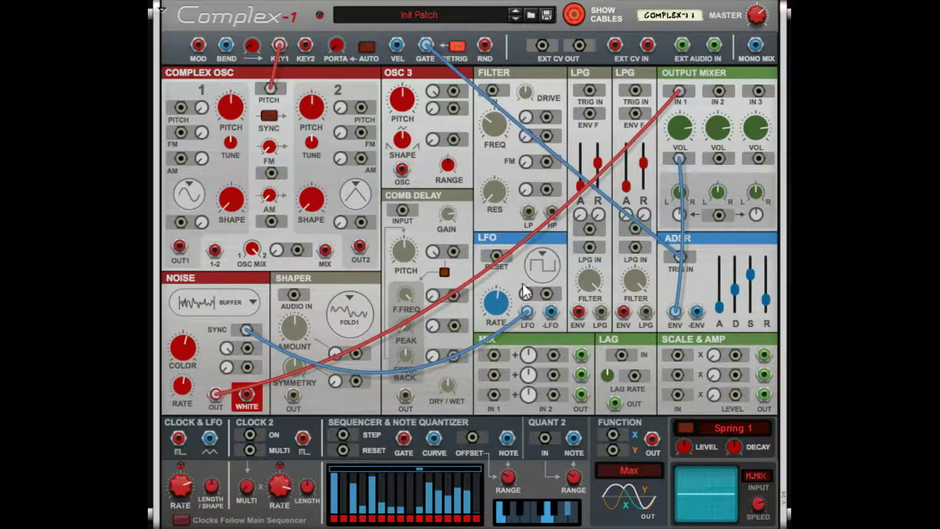
{"action": "left_click_drag", "start_coordinate": [528, 311], "coordinate": [537, 333]}
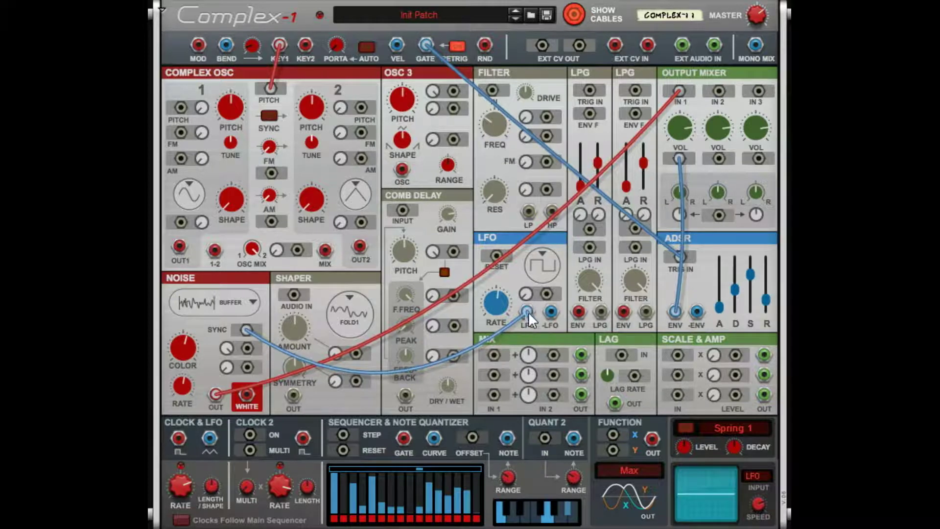
{"action": "left_click_drag", "start_coordinate": [252, 328], "coordinate": [268, 315]}
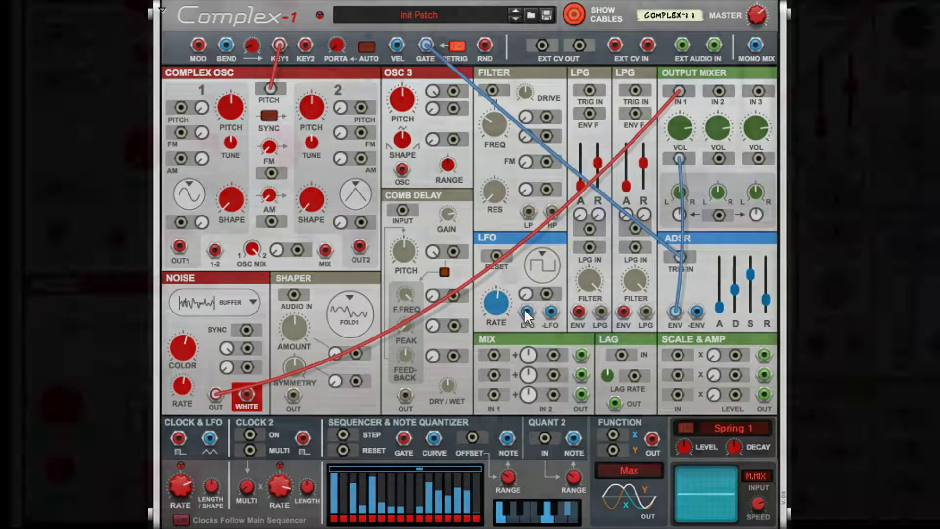
Patch the LFO output into the Noise Color modulation input and reduce the Color modulation amount.
{"action": "left_click_drag", "start_coordinate": [526, 311], "coordinate": [247, 348]}
{"action": "left_click_drag", "start_coordinate": [226, 367], "coordinate": [229, 381]}
{"action": "left_click_drag", "start_coordinate": [141, 463], "coordinate": [144, 483]}
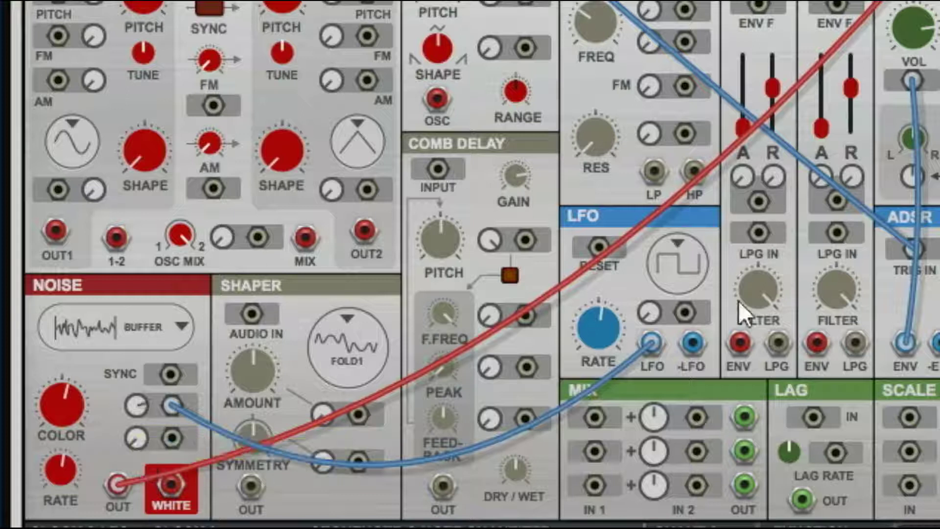
Switch the LFO waveform from square to triangle and slow the LFO rate.
{"action": "left_click", "coordinate": [667, 260]}
{"action": "left_click", "coordinate": [699, 313]}
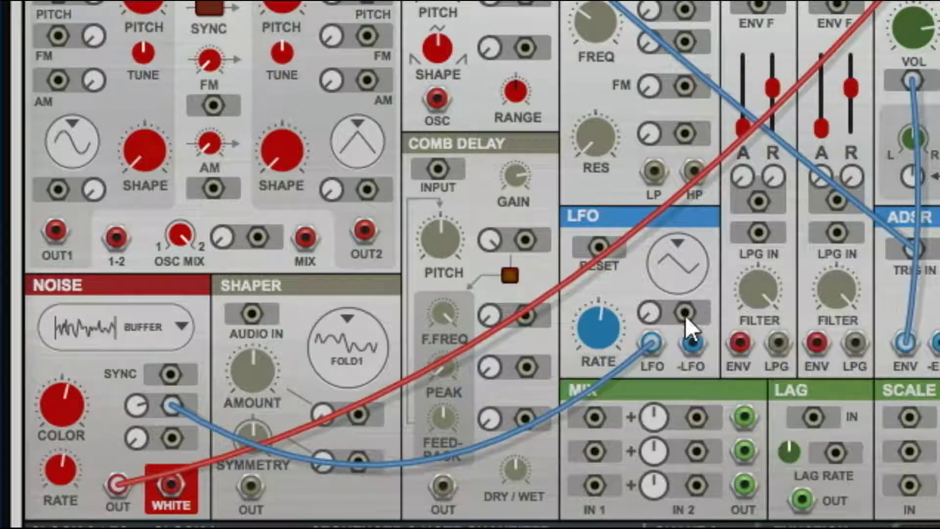
{"action": "left_click_drag", "start_coordinate": [602, 325], "coordinate": [613, 402]}
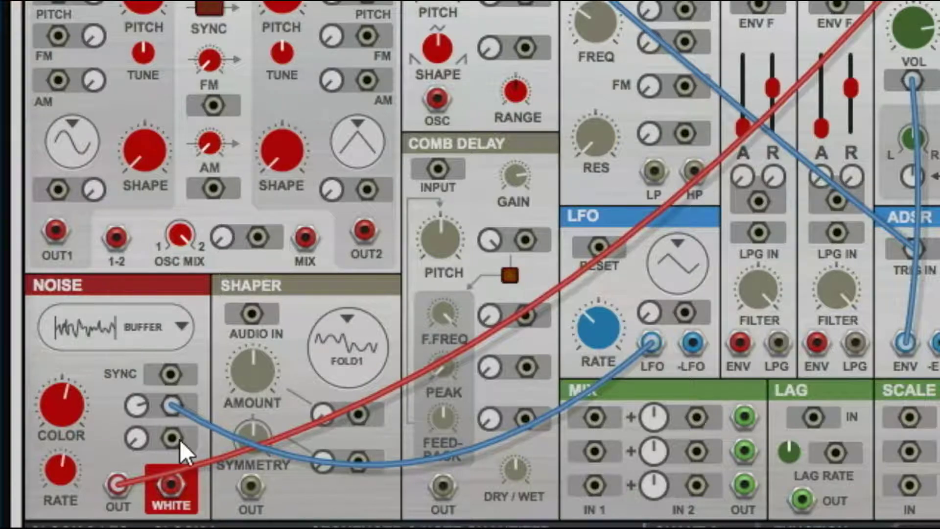
Raise the Noise Rate modulation amount to about halfway and disconnect the LFO cable from the Color modulation input.
{"action": "left_click_drag", "start_coordinate": [139, 440], "coordinate": [240, 266]}
{"action": "left_click_drag", "start_coordinate": [172, 406], "coordinate": [207, 417]}
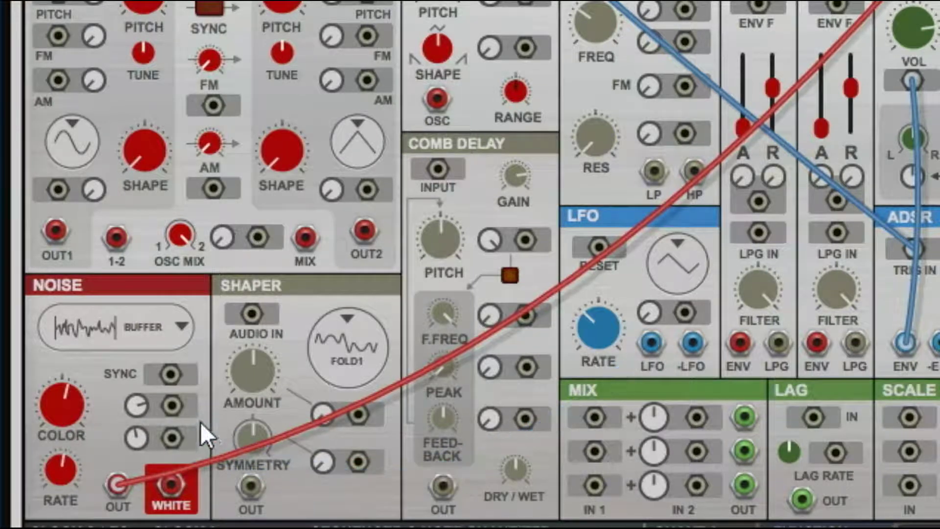
Set the noise type to Red and try different Rate settings, ending with a low Rate and the Color at maximum.
{"action": "left_click", "coordinate": [164, 324]}
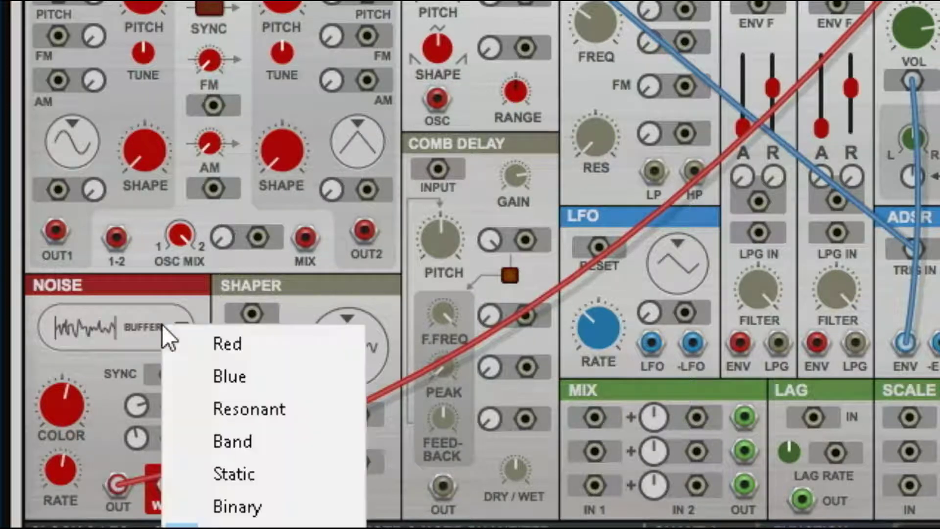
{"action": "left_click", "coordinate": [209, 351]}
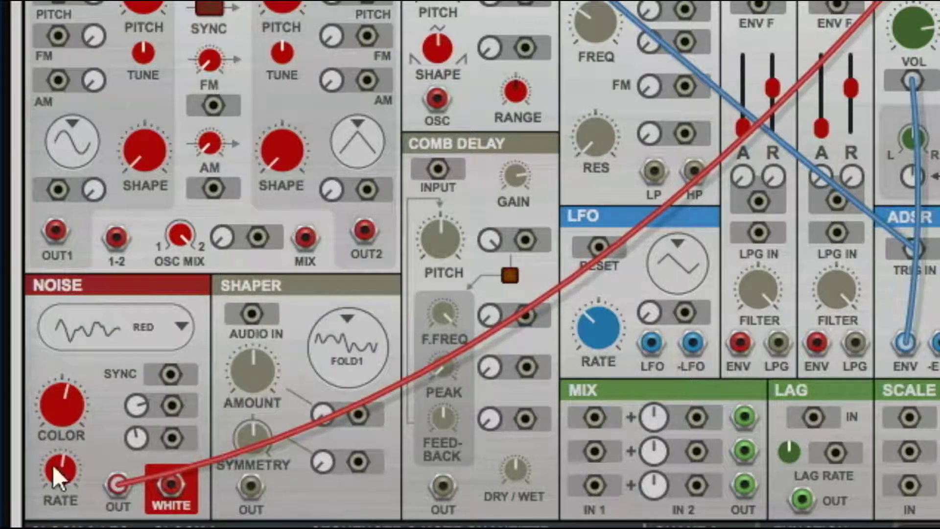
{"action": "left_click_drag", "start_coordinate": [62, 491], "coordinate": [231, 277]}
{"action": "left_click_drag", "start_coordinate": [65, 474], "coordinate": [73, 522]}
{"action": "left_click_drag", "start_coordinate": [167, 522], "coordinate": [137, 440]}
{"action": "left_click_drag", "start_coordinate": [64, 408], "coordinate": [146, 232]}
{"action": "left_click_drag", "start_coordinate": [54, 467], "coordinate": [54, 519]}
Keep the Red noise type and turn the Noise Rate up to maximum.
{"action": "left_click", "coordinate": [156, 326]}
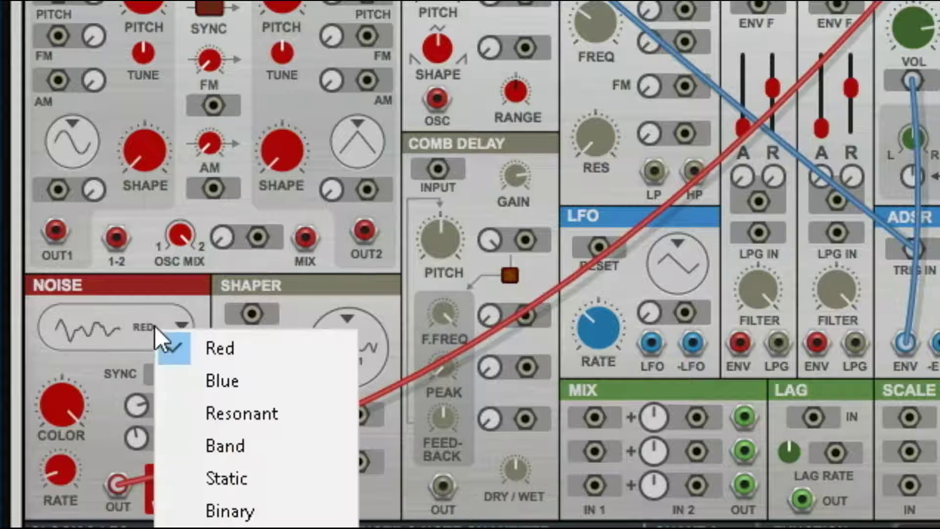
{"action": "left_click", "coordinate": [145, 313]}
{"action": "left_click_drag", "start_coordinate": [52, 469], "coordinate": [231, 203]}
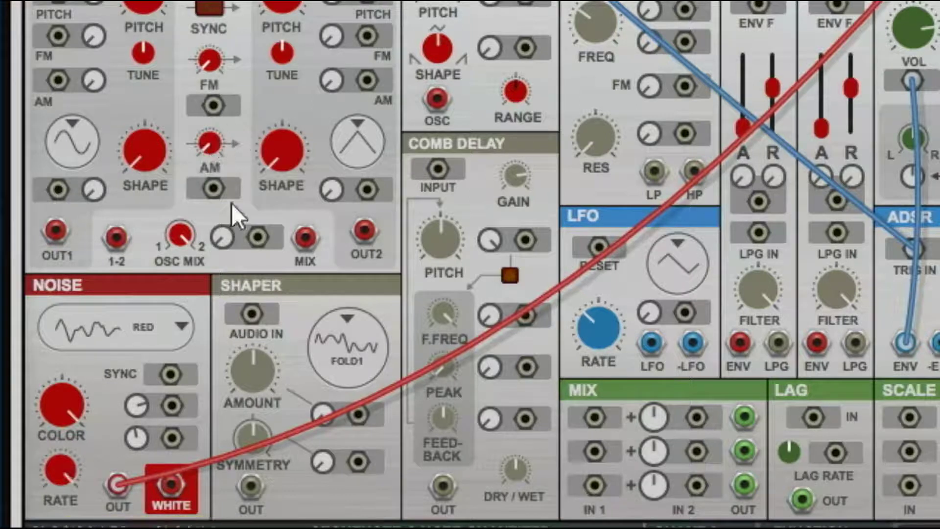
Set the noise type to Blue and bring the Noise Rate to about halfway.
{"action": "left_click", "coordinate": [172, 323]}
{"action": "left_click", "coordinate": [192, 371]}
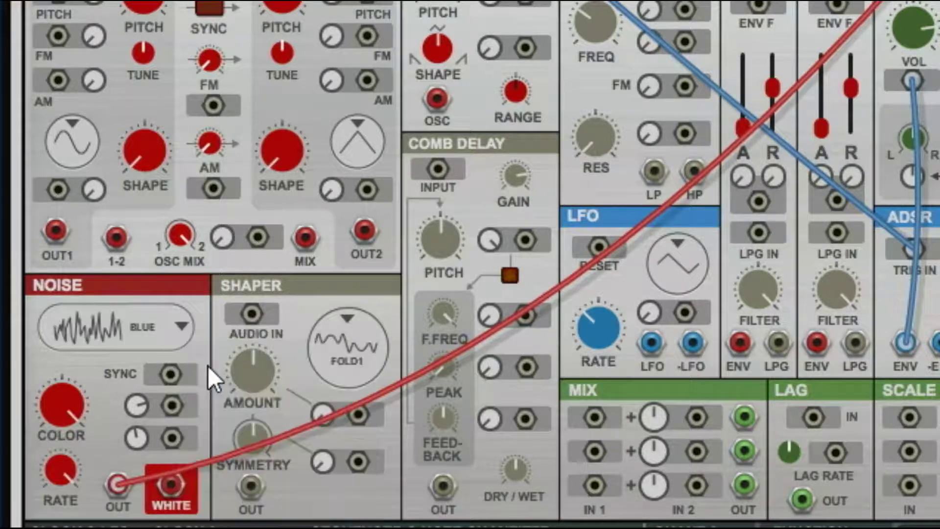
{"action": "left_click_drag", "start_coordinate": [49, 468], "coordinate": [49, 488]}
{"action": "left_click_drag", "start_coordinate": [69, 479], "coordinate": [220, 407]}
Patch the LFO output into the Noise Rate modulation input and set the LFO to the irregular curved waveform.
{"action": "left_click_drag", "start_coordinate": [650, 348], "coordinate": [170, 437]}
{"action": "left_click", "coordinate": [662, 272]}
{"action": "left_click", "coordinate": [733, 491]}
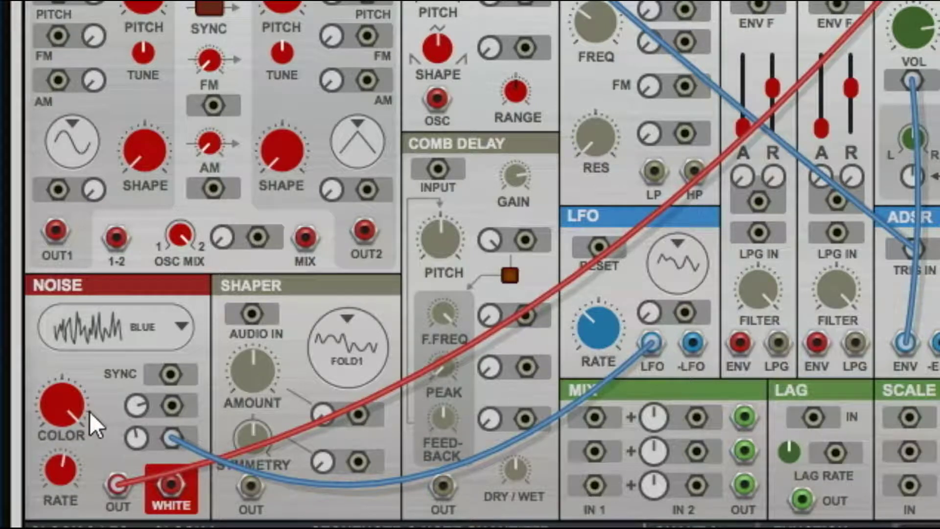
Lower the Noise Color and increase both the Rate modulation amount and the LFO rate.
{"action": "left_click_drag", "start_coordinate": [74, 405], "coordinate": [78, 484]}
{"action": "left_click_drag", "start_coordinate": [150, 436], "coordinate": [196, 310]}
{"action": "left_click_drag", "start_coordinate": [596, 327], "coordinate": [626, 249]}
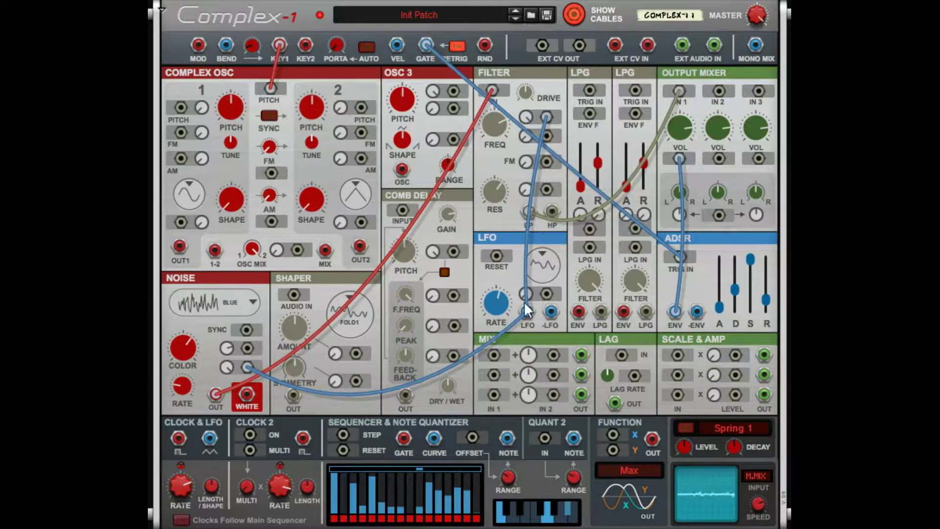
Move the LFO cable from the Noise Rate modulation input to the Color modulation input and readjust Color and Rate.
{"action": "left_click_drag", "start_coordinate": [245, 367], "coordinate": [248, 348]}
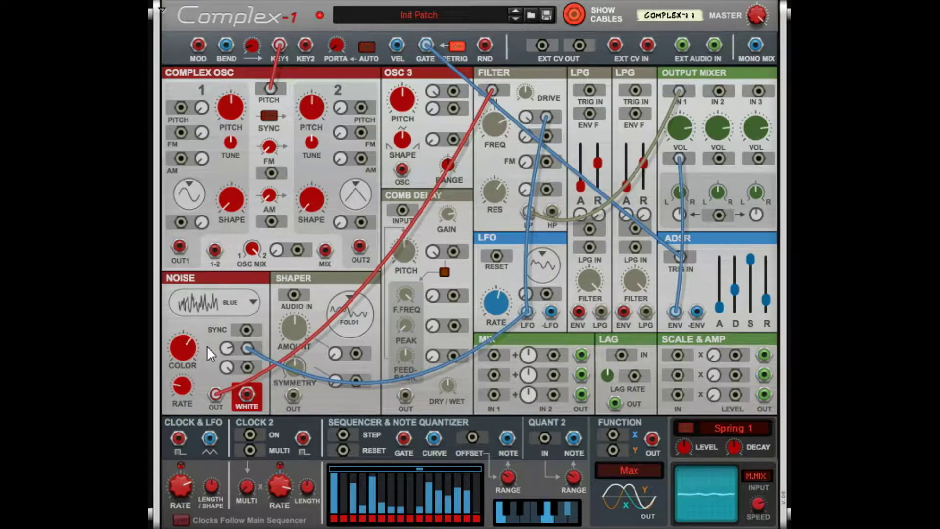
{"action": "left_click_drag", "start_coordinate": [182, 346], "coordinate": [226, 328]}
{"action": "left_click_drag", "start_coordinate": [169, 366], "coordinate": [249, 391]}
Turn the Color modulation amount up to maximum and disconnect the LFO cable from the Noise module.
{"action": "left_click_drag", "start_coordinate": [229, 346], "coordinate": [286, 249]}
{"action": "mouse_move", "coordinate": [247, 348]}
{"action": "left_mouse_down"}
{"action": "mouse_move", "coordinate": [262, 332]}
{"action": "mouse_move", "coordinate": [256, 365]}
{"action": "left_mouse_up"}
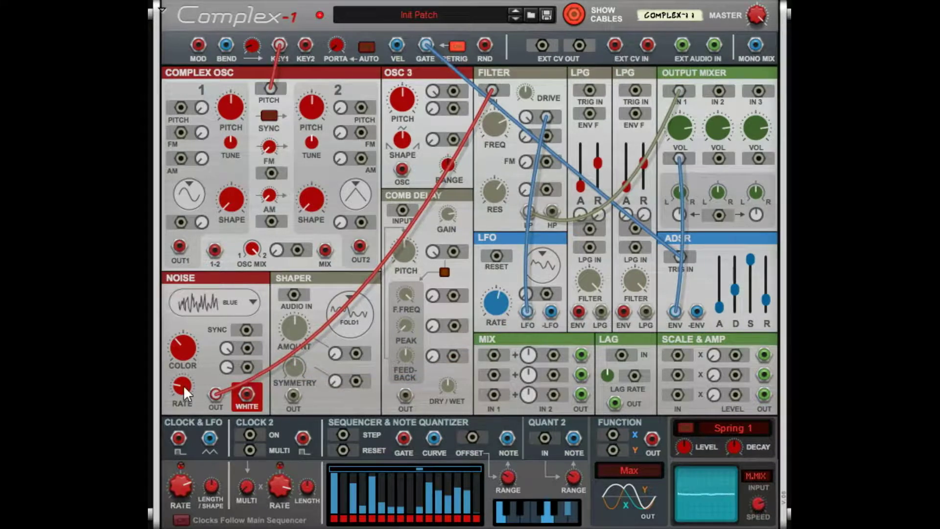
Switch the noise type to Resonant and on to Band, and raise the Noise Color.
{"action": "left_click", "coordinate": [260, 301]}
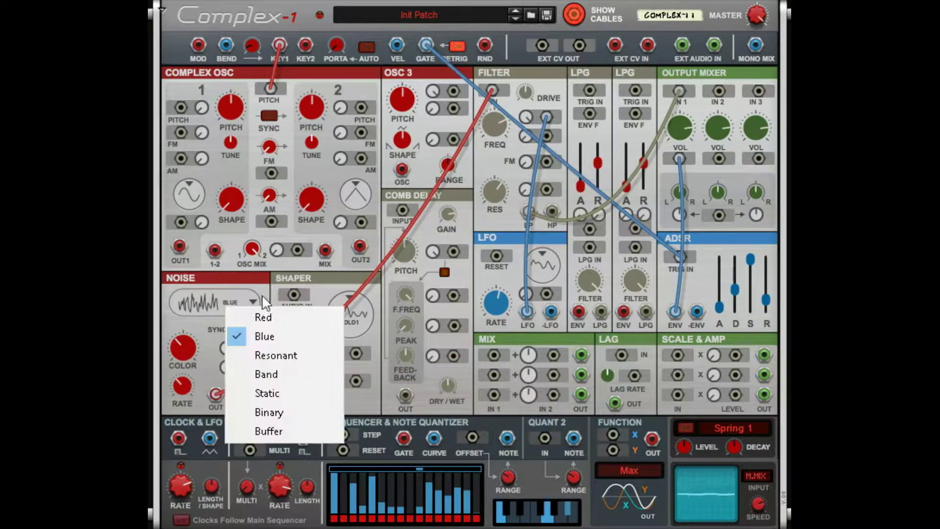
{"action": "left_click", "coordinate": [257, 354]}
{"action": "left_click", "coordinate": [236, 300]}
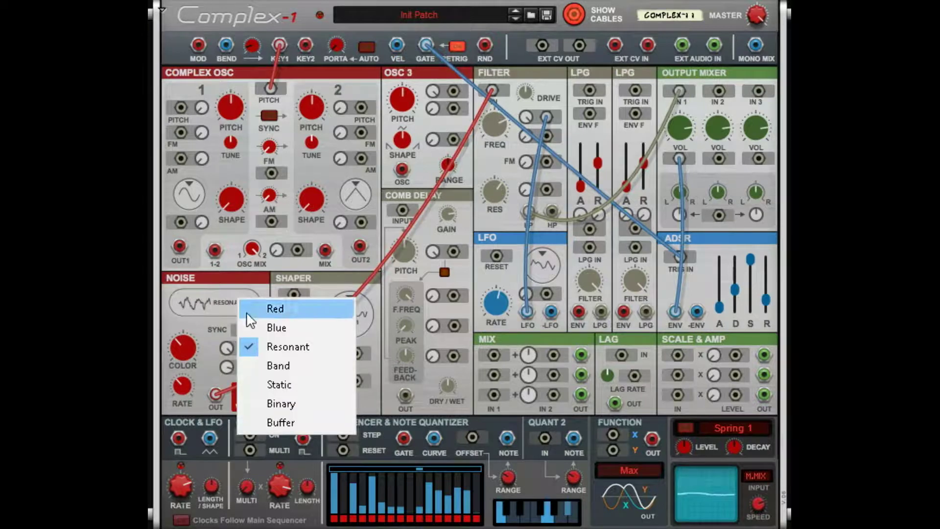
{"action": "left_click", "coordinate": [274, 364]}
{"action": "left_click_drag", "start_coordinate": [178, 348], "coordinate": [277, 256]}
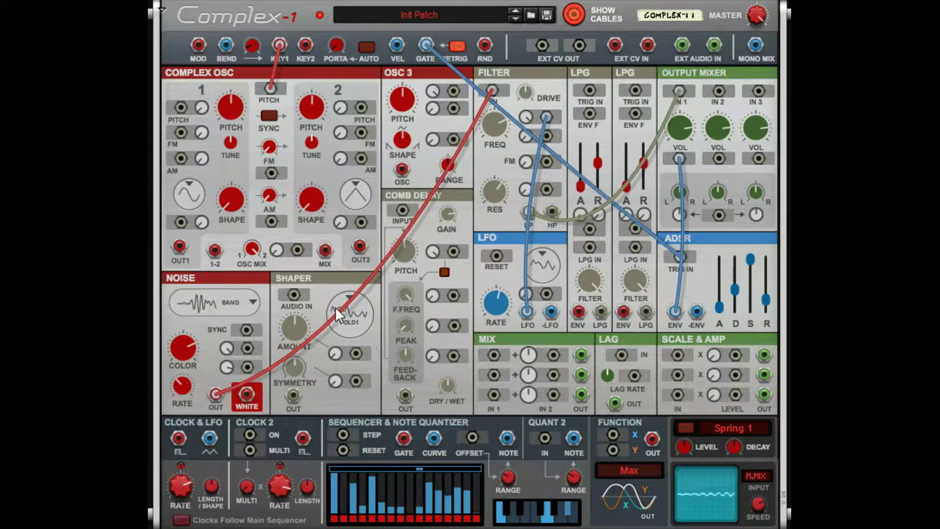
Patch the Key1 output into the Noise Color modulation input and raise the ADSR Release slightly.
{"action": "left_click_drag", "start_coordinate": [283, 40], "coordinate": [248, 348]}
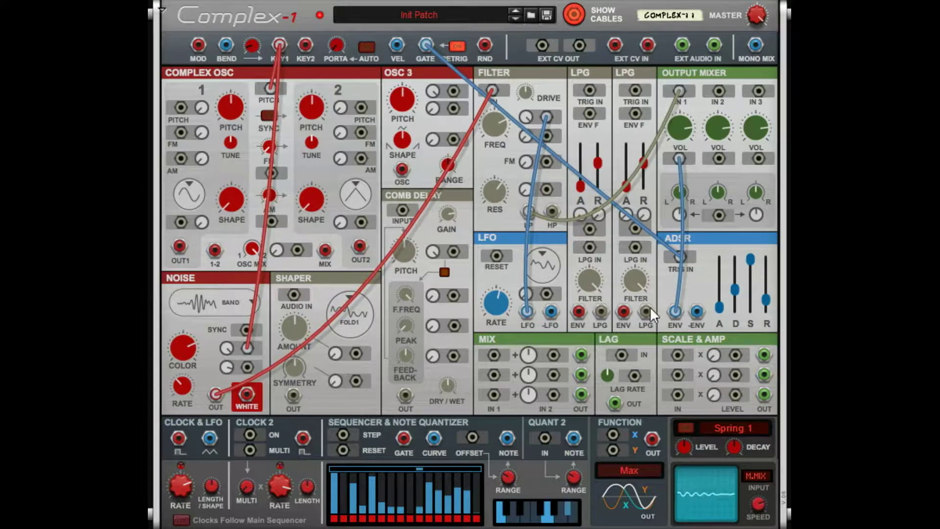
{"action": "mouse_move", "coordinate": [765, 298]}
{"action": "left_mouse_down"}
{"action": "mouse_move", "coordinate": [771, 278]}
{"action": "mouse_move", "coordinate": [770, 291]}
{"action": "left_mouse_up"}
Sweep the Noise Rate up and back down on the key-tracked Band noise.
{"action": "left_click_drag", "start_coordinate": [183, 383], "coordinate": [213, 224]}
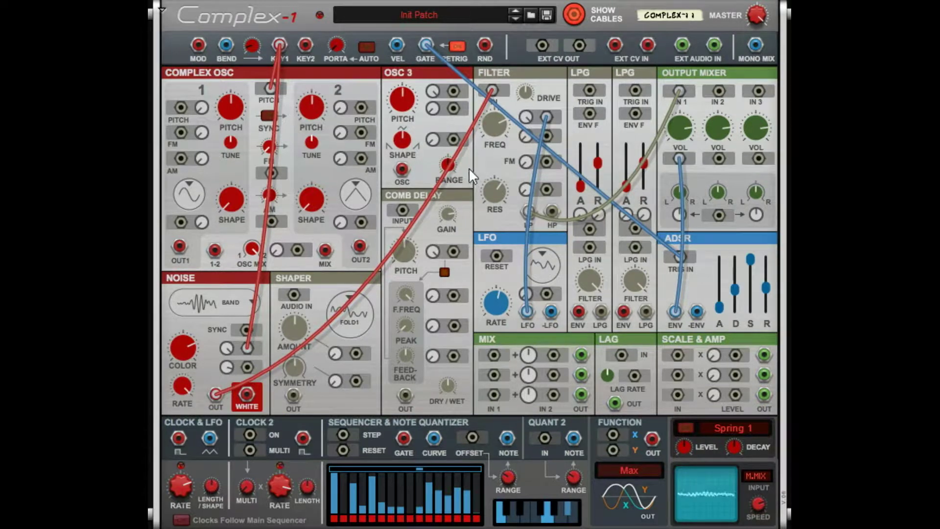
{"action": "left_click_drag", "start_coordinate": [184, 388], "coordinate": [196, 446]}
Remove the Noise cable from the Filter input and patch the White noise output straight into Output Mixer In 1.
{"action": "left_click_drag", "start_coordinate": [213, 387], "coordinate": [216, 393]}
{"action": "left_click", "coordinate": [218, 392]}
{"action": "left_click_drag", "start_coordinate": [492, 88], "coordinate": [333, 316]}
{"action": "left_click_drag", "start_coordinate": [248, 391], "coordinate": [679, 89]}
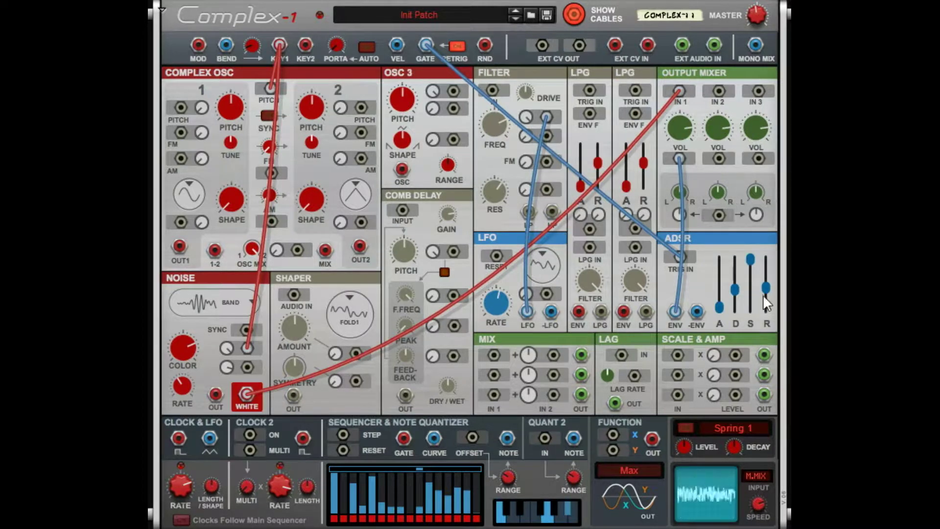
Lower the ADSR Sustain slightly and nudge up the Shaper Amount.
{"action": "left_click_drag", "start_coordinate": [753, 267], "coordinate": [753, 275]}
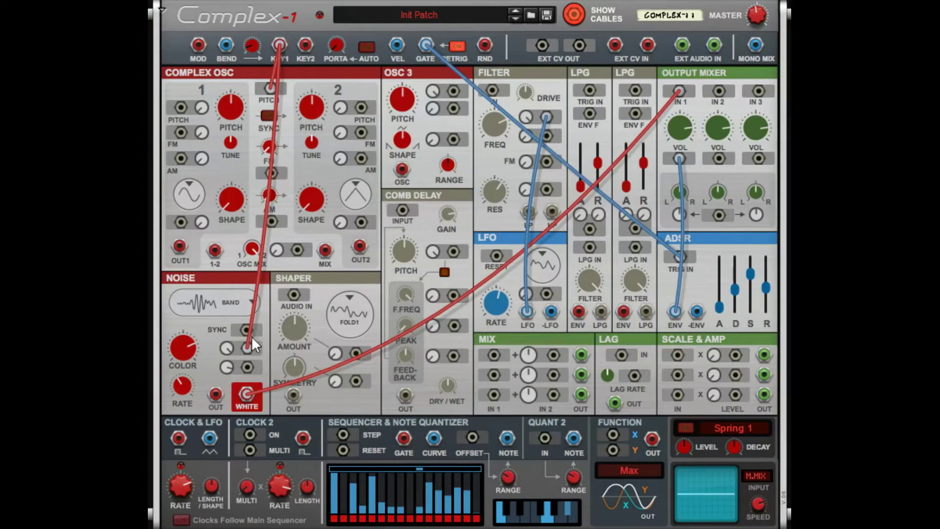
{"action": "left_click_drag", "start_coordinate": [293, 342], "coordinate": [290, 345]}
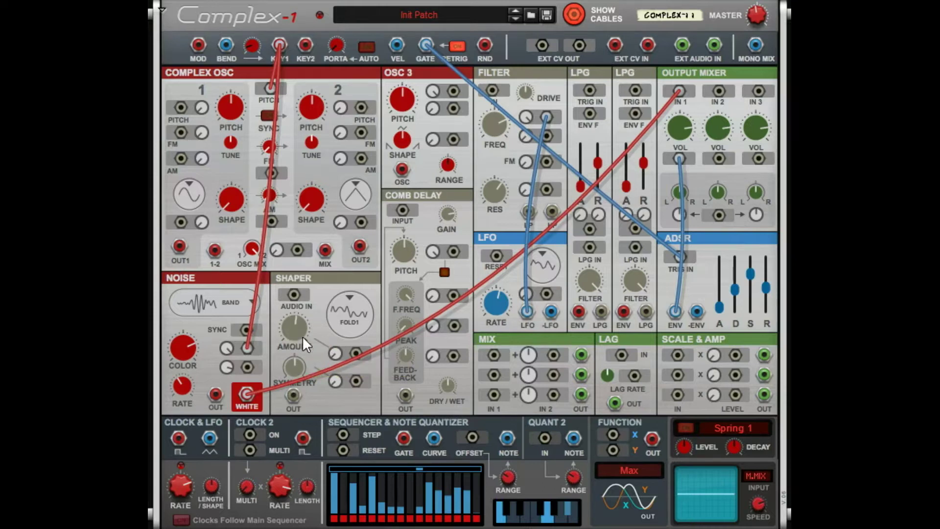